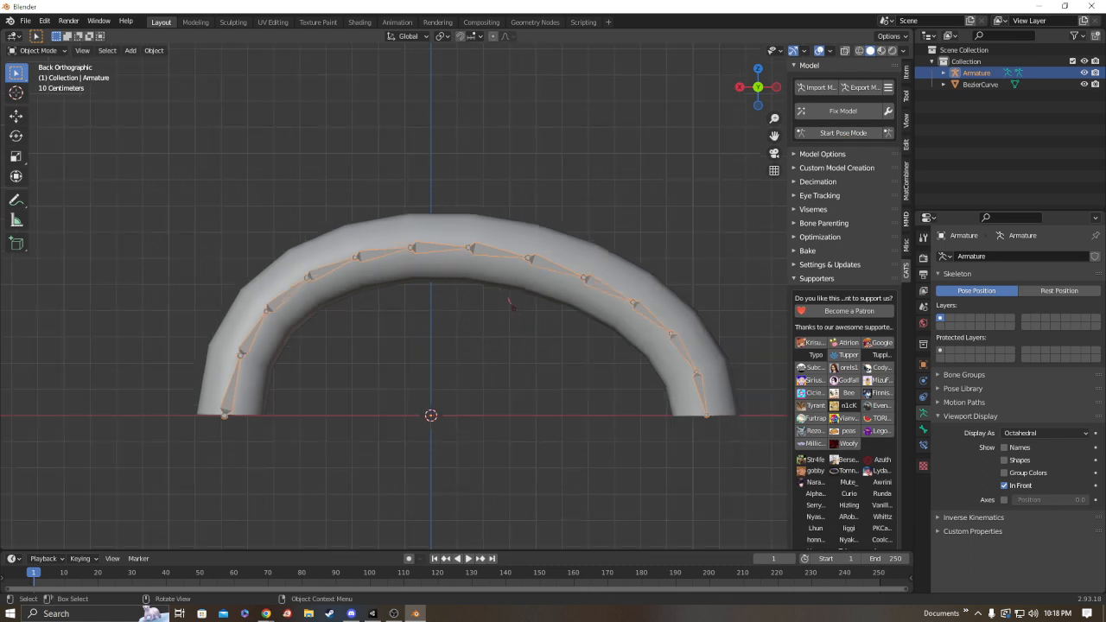
- Select the tube mesh and then the armature, and parent them with automatic weights
click(488, 245)
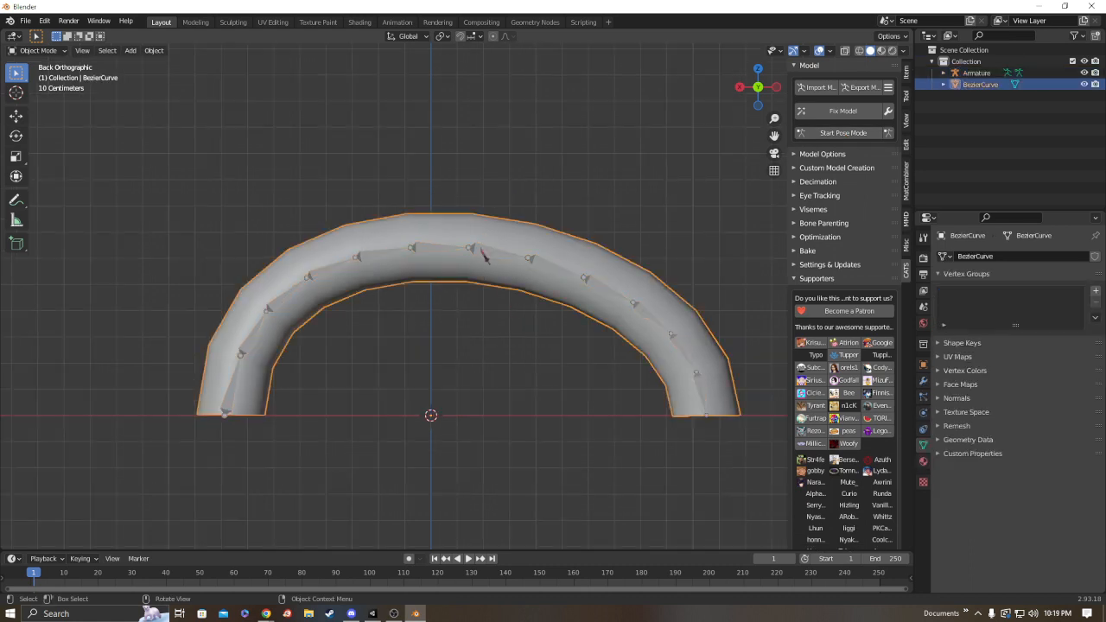
shift+click(485, 256)
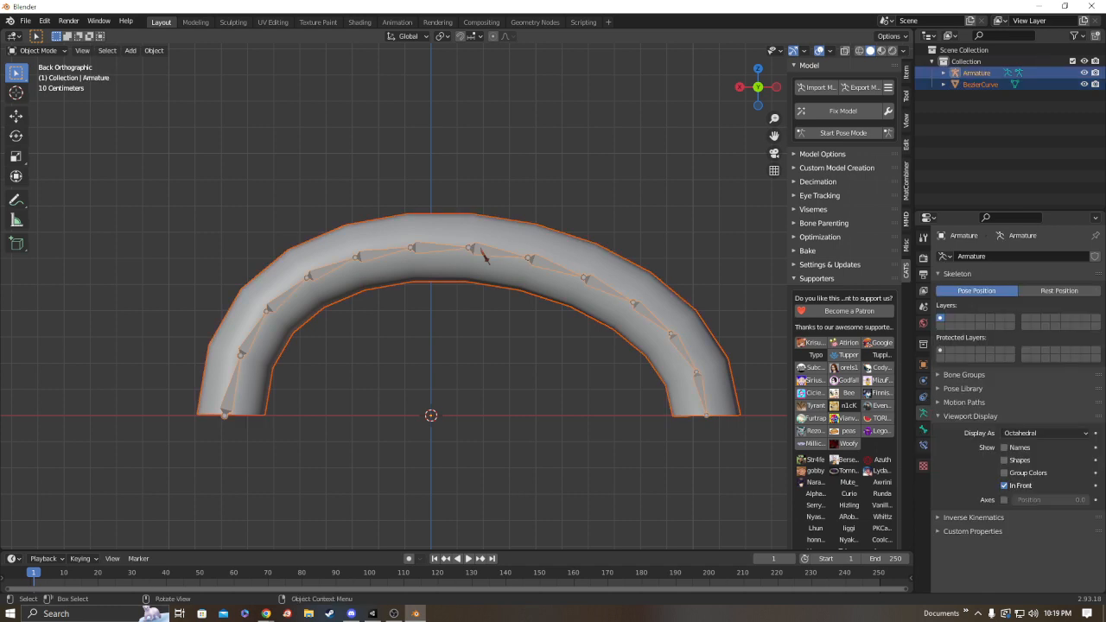
key(ctrl+p)
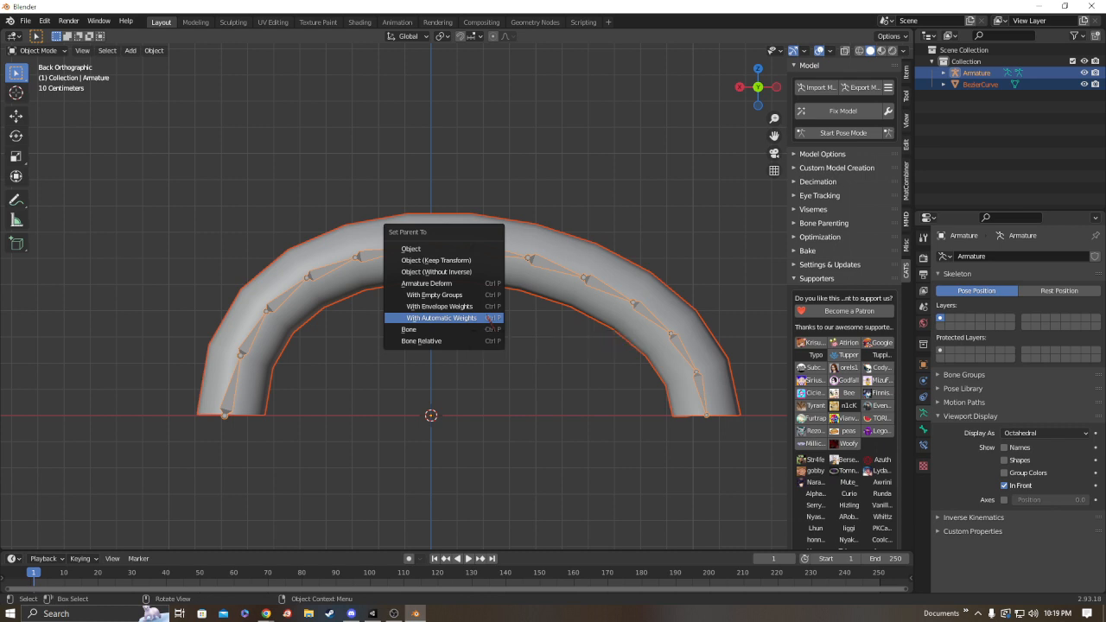
click(484, 318)
- Enter pose mode and rotate Bone.003 to test how the tube deforms
click(842, 132)
click(337, 276)
key(r)
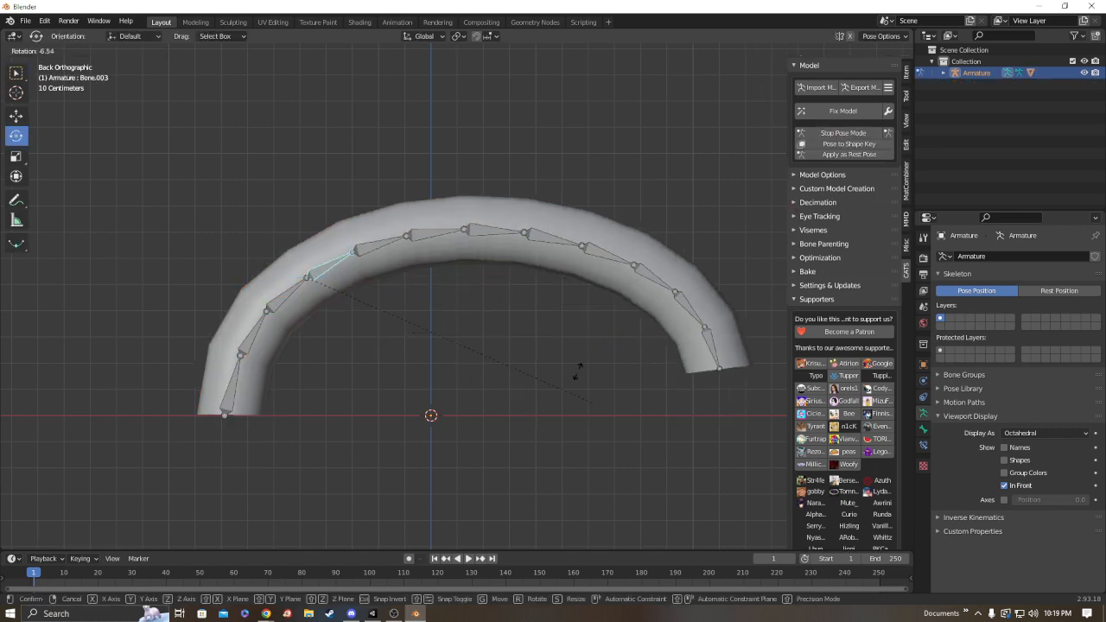
click(486, 235)
- Undo the bone rotation and the automatic-weights parenting
key(ctrl+z)
key(ctrl+z)
key(ctrl+z)
key(ctrl+z)
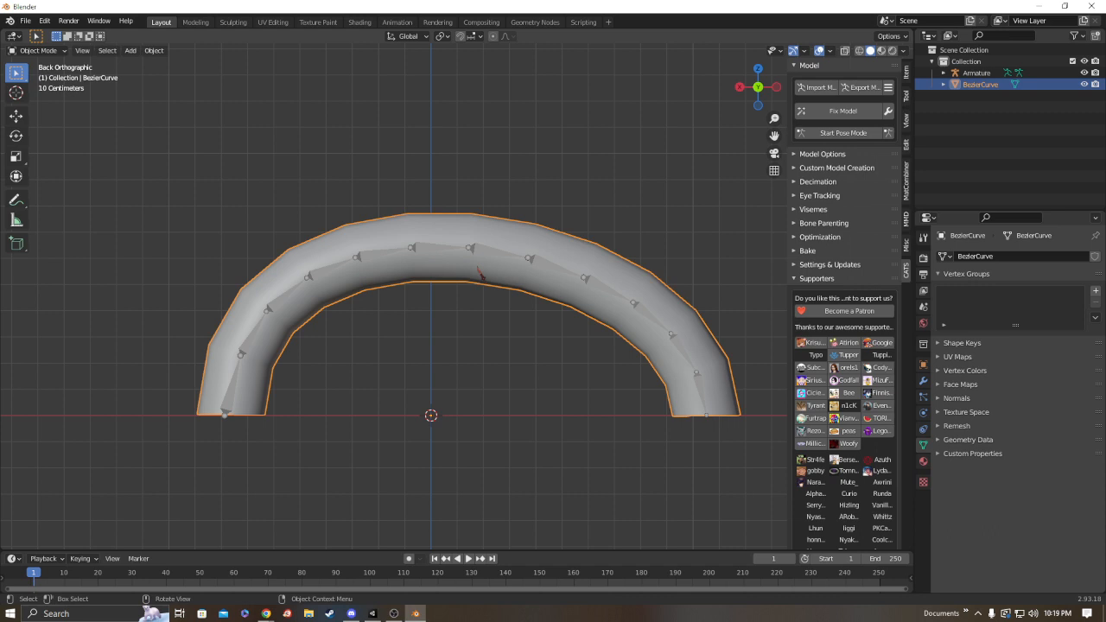
- Add the armature to the selected tube mesh and parent them with empty groups
shift+click(495, 257)
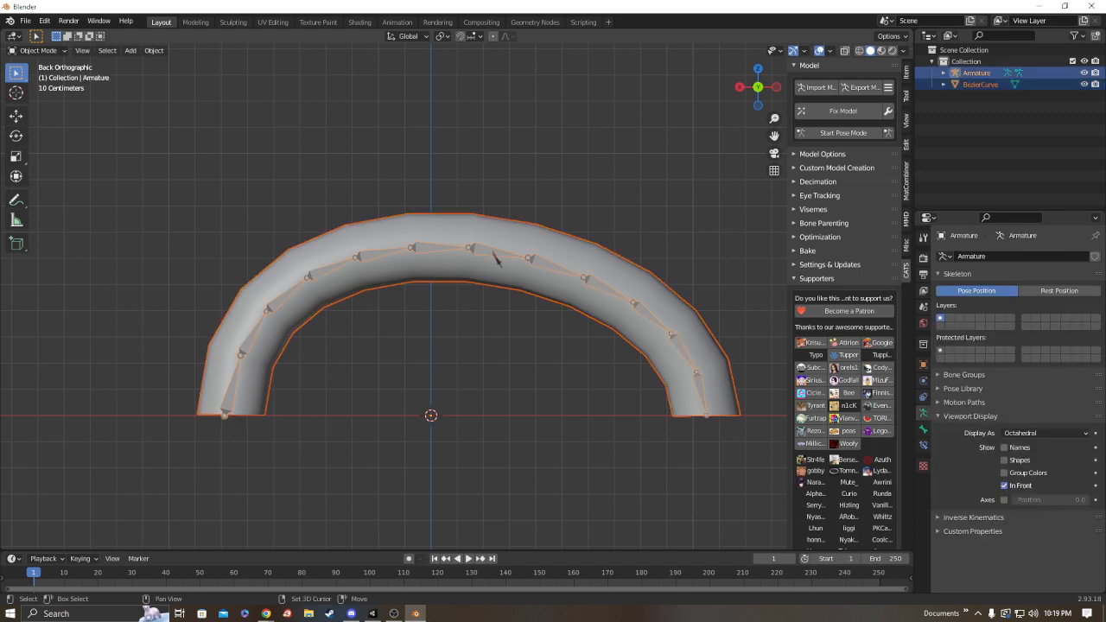
key(ctrl+p)
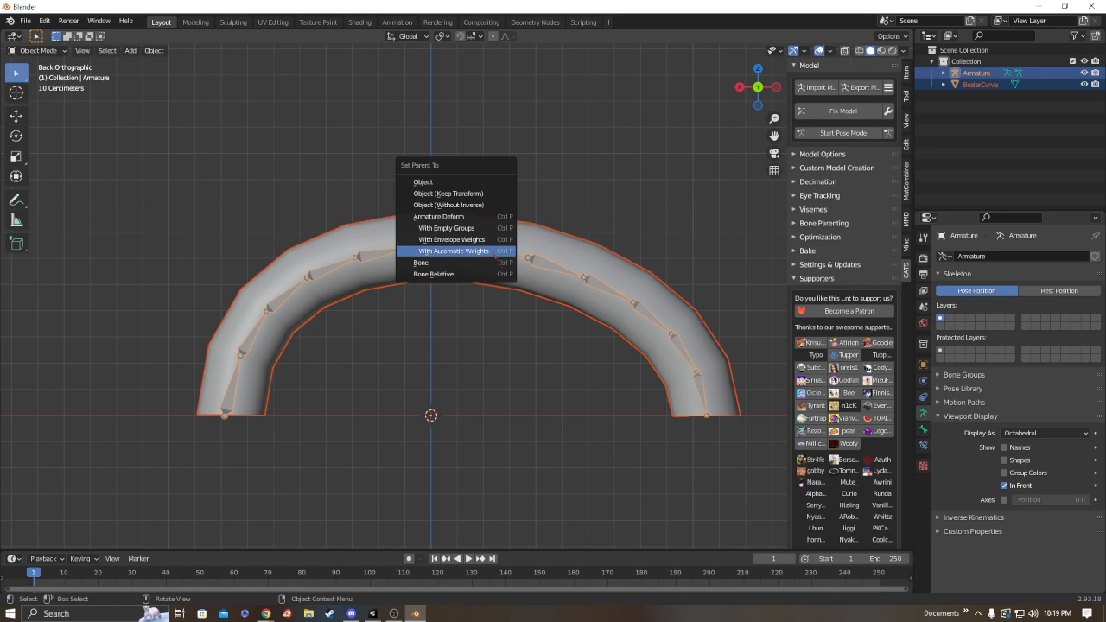
click(491, 237)
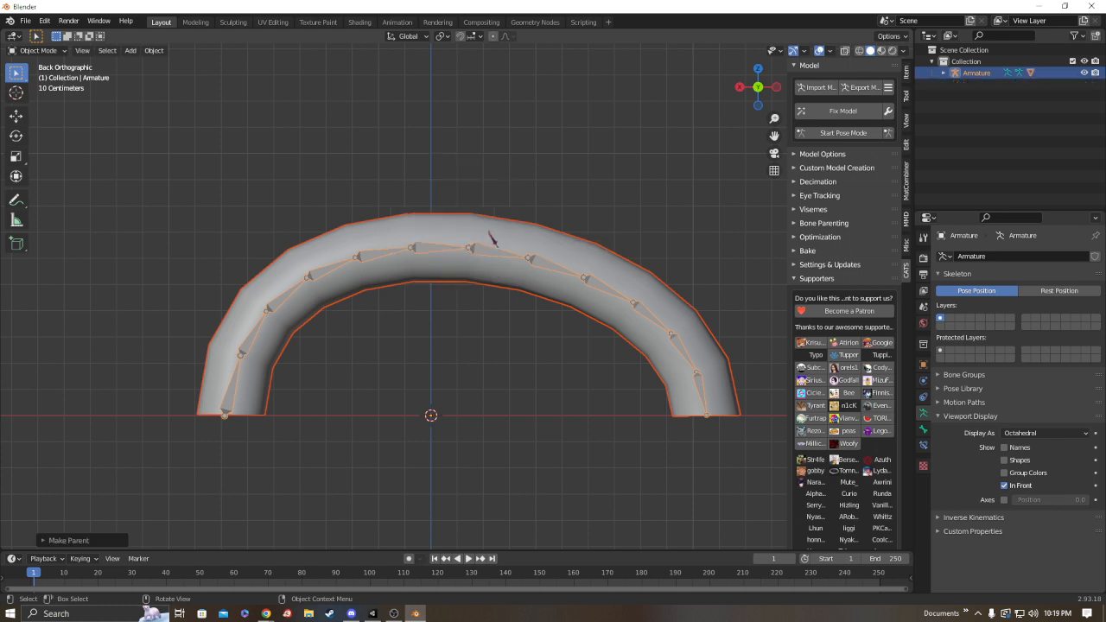
- Select the armature alone, try posing Bone.005 in pose mode, and leave pose mode
click(507, 260)
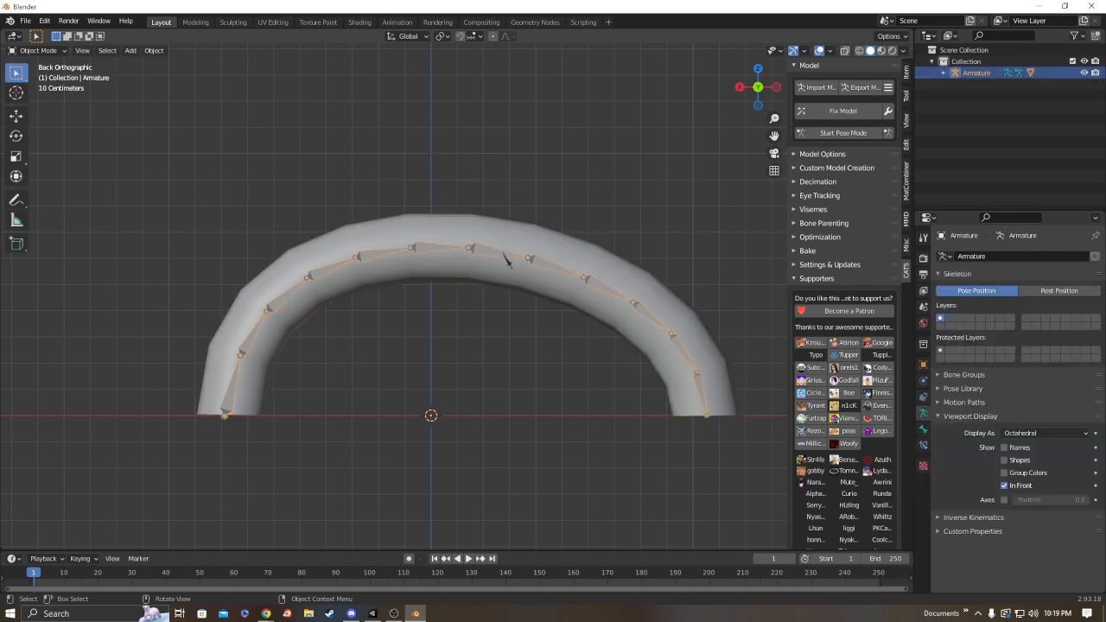
click(843, 132)
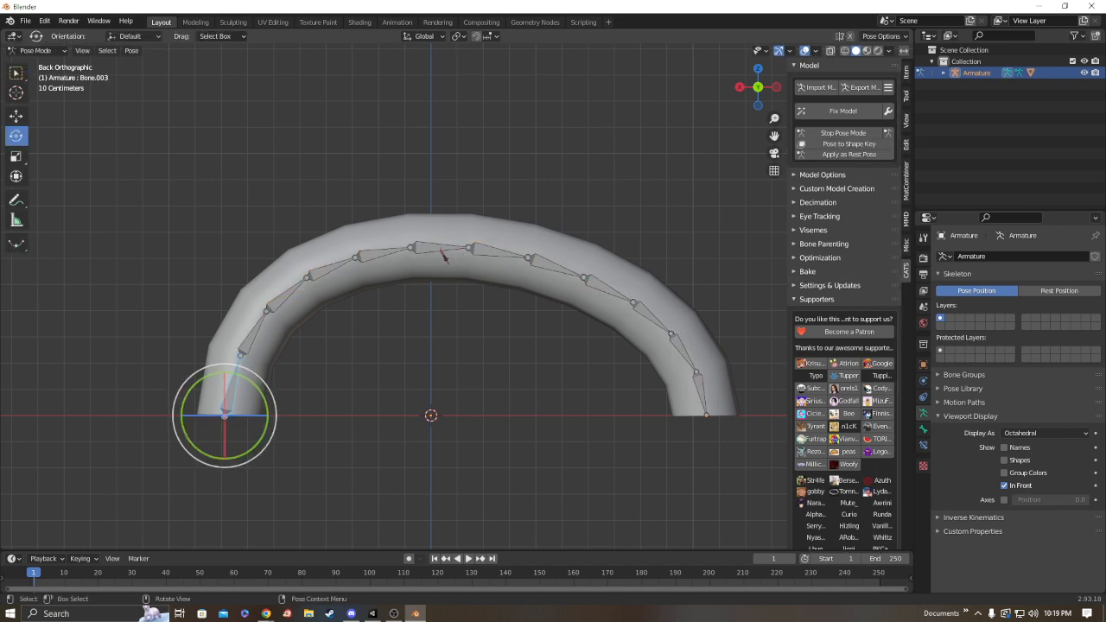
click(436, 249)
drag(441, 255, 529, 216)
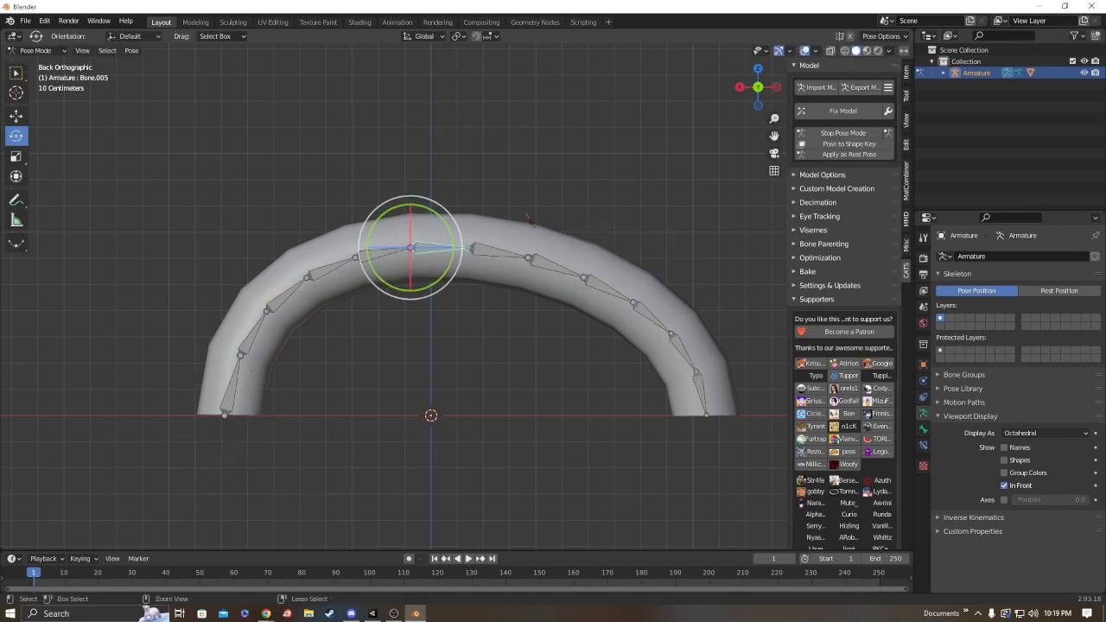
click(842, 132)
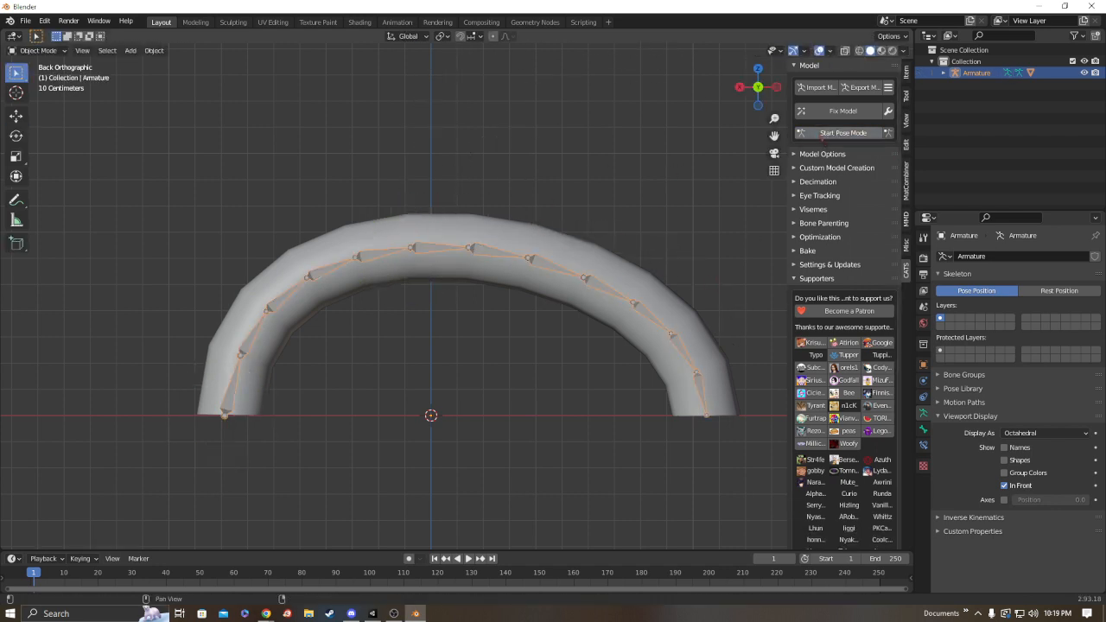
- Select the armature and then the tube mesh, and switch to Weight Paint mode
shift+click(453, 237)
click(51, 51)
click(306, 134)
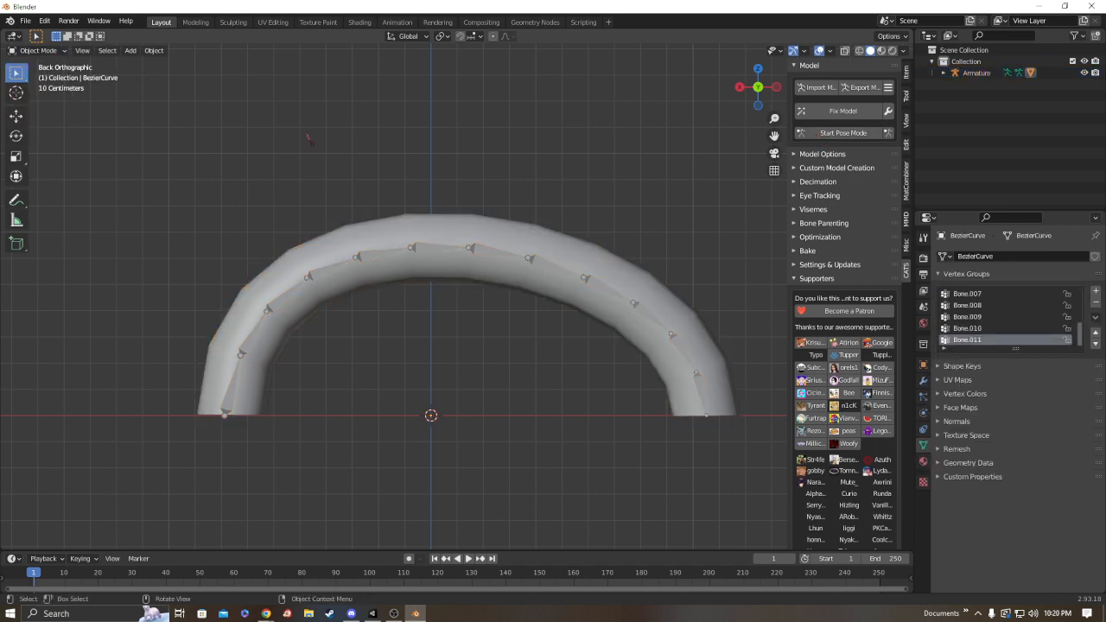
click(376, 255)
shift+click(378, 244)
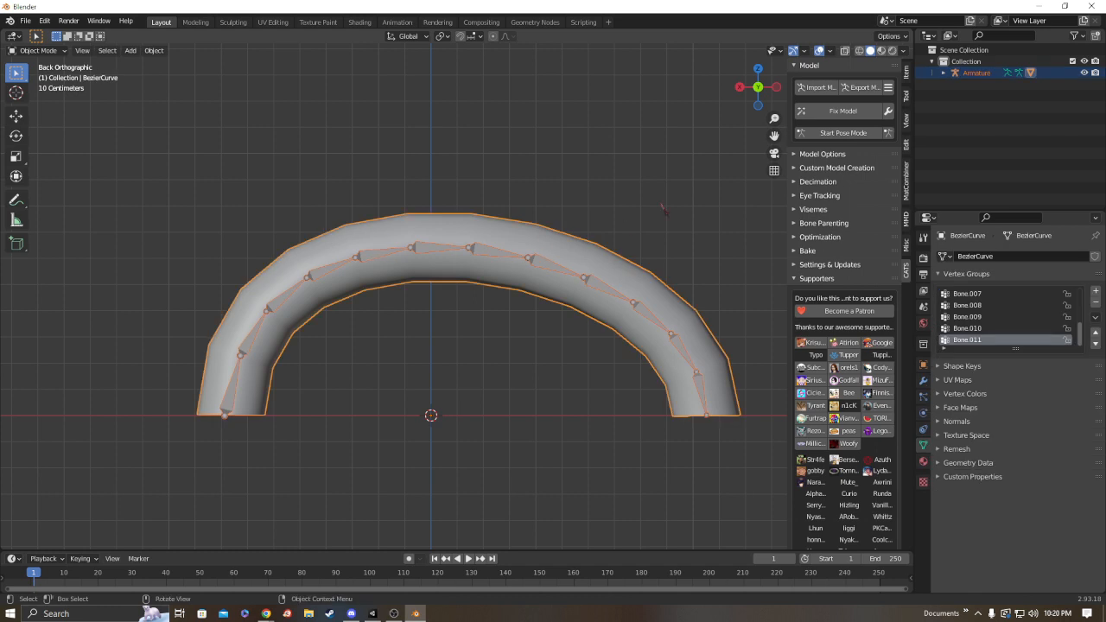
click(58, 55)
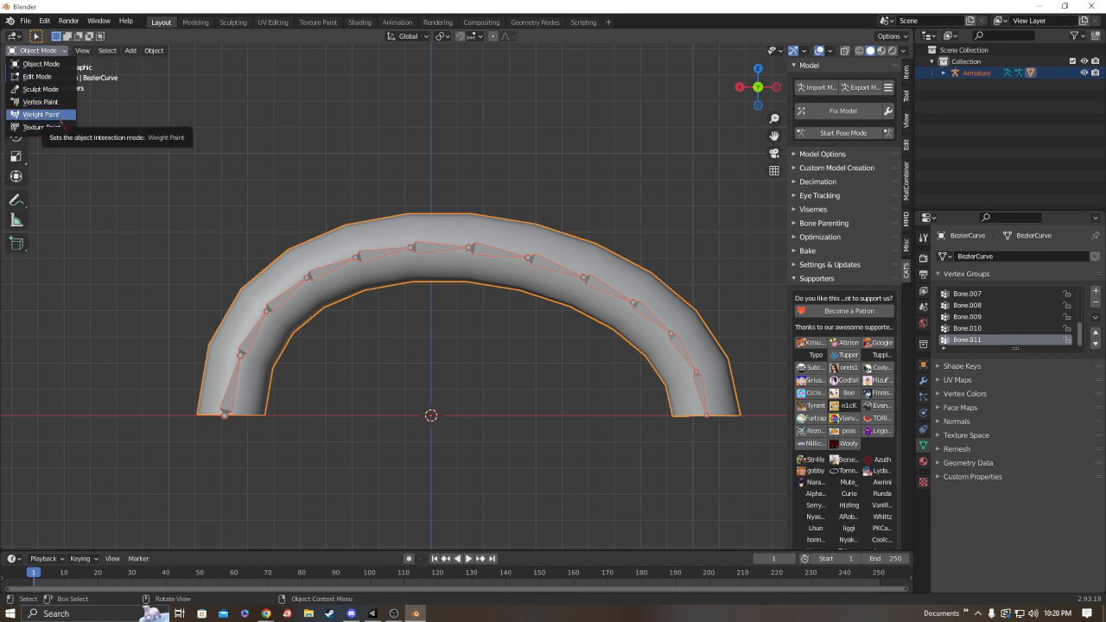
click(48, 115)
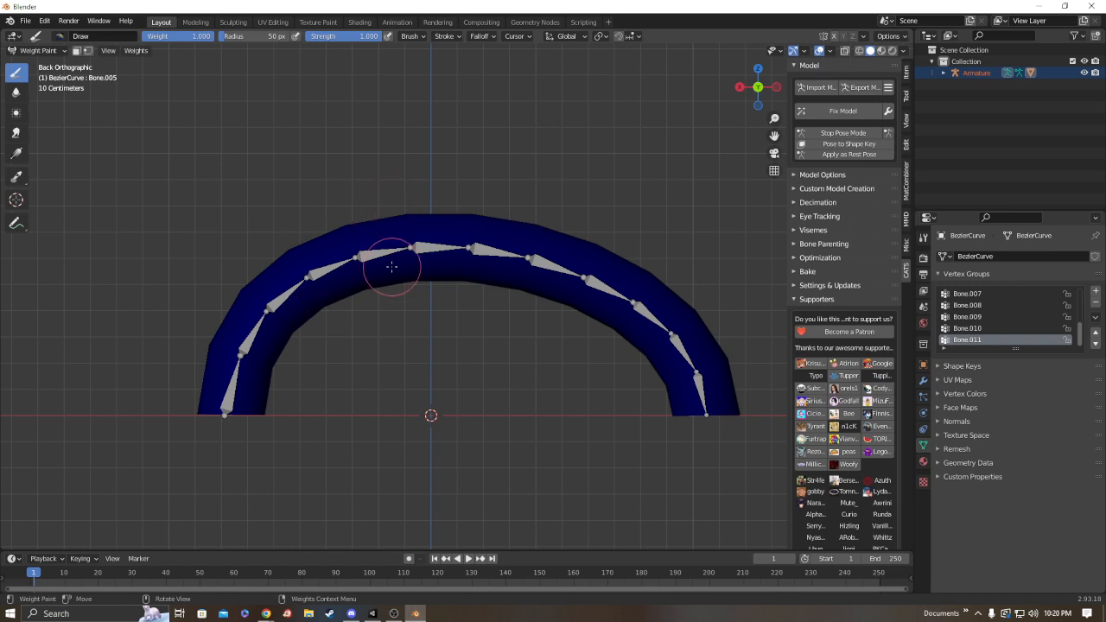
- Select the first bone of the chain for weight painting and show the viewport in wireframe shading
shift+middle_drag(380, 369, 468, 297)
ctrl+click(321, 322)
scroll(324, 322, up, 3)
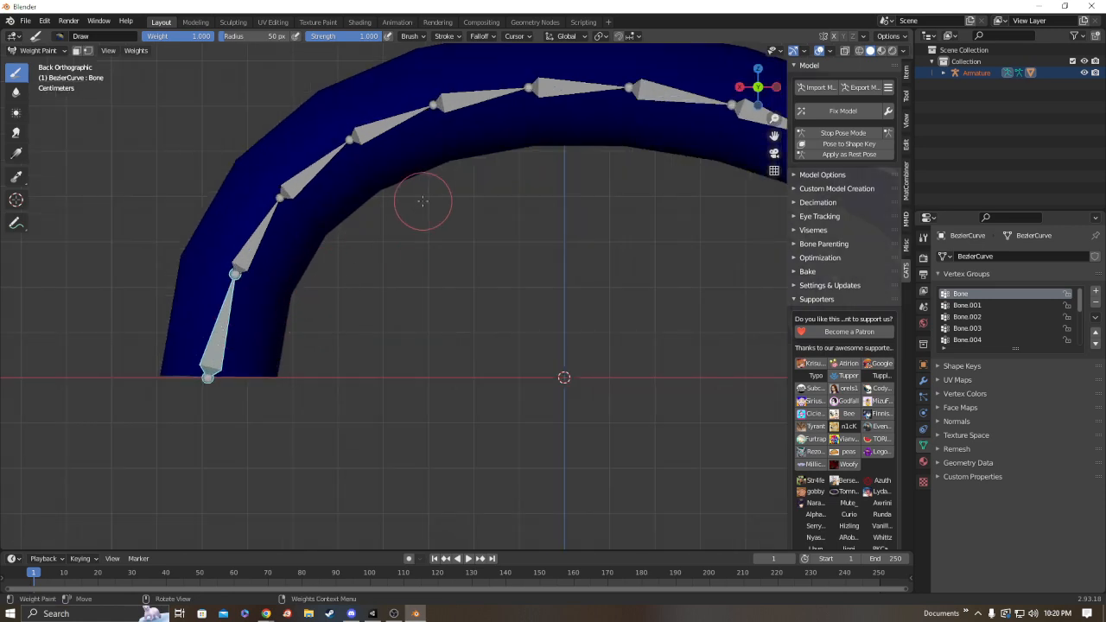
drag(232, 36, 277, 43)
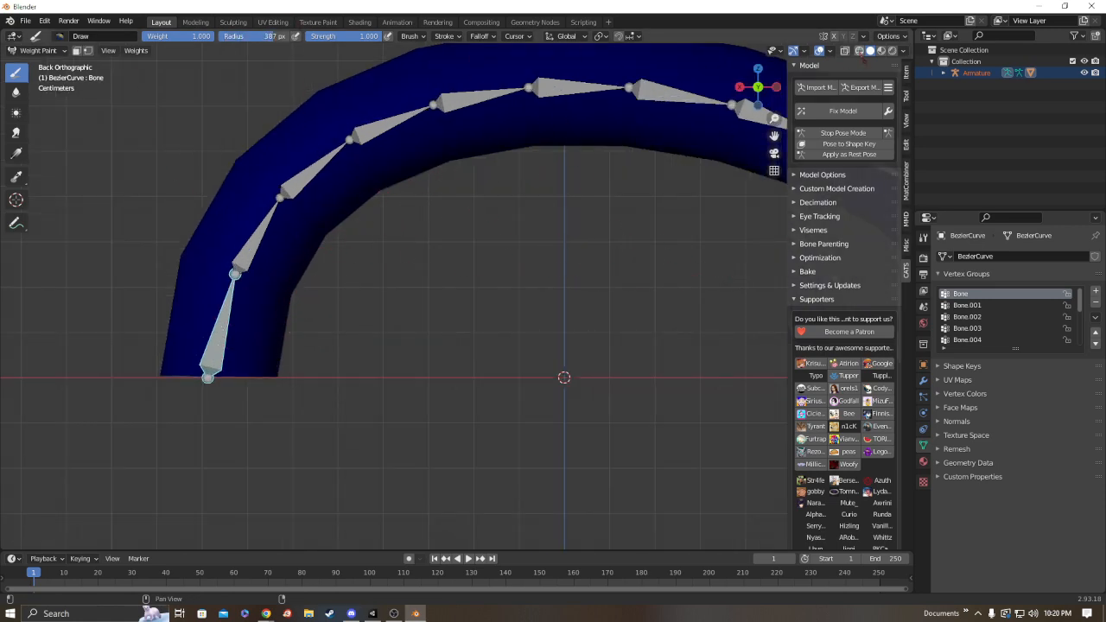
click(859, 51)
scroll(508, 205, down, 2)
key(Home)
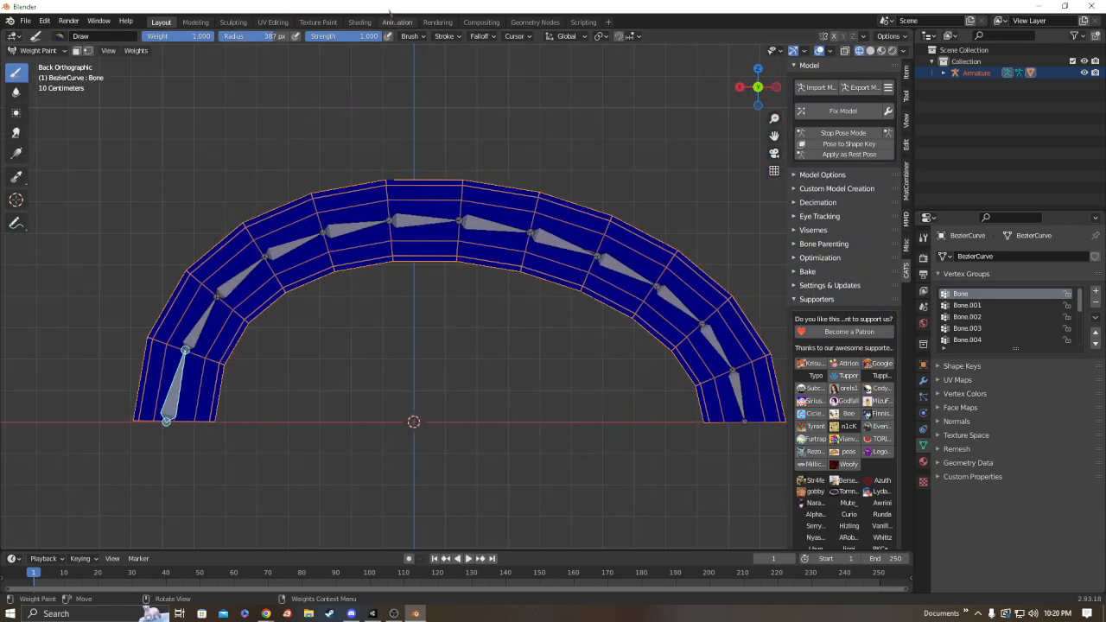
- Set the brush radius to 126 px and strength to 0.393, and paint weight from the tube's first segment toward its middle
drag(260, 38, 244, 38)
drag(353, 35, 337, 35)
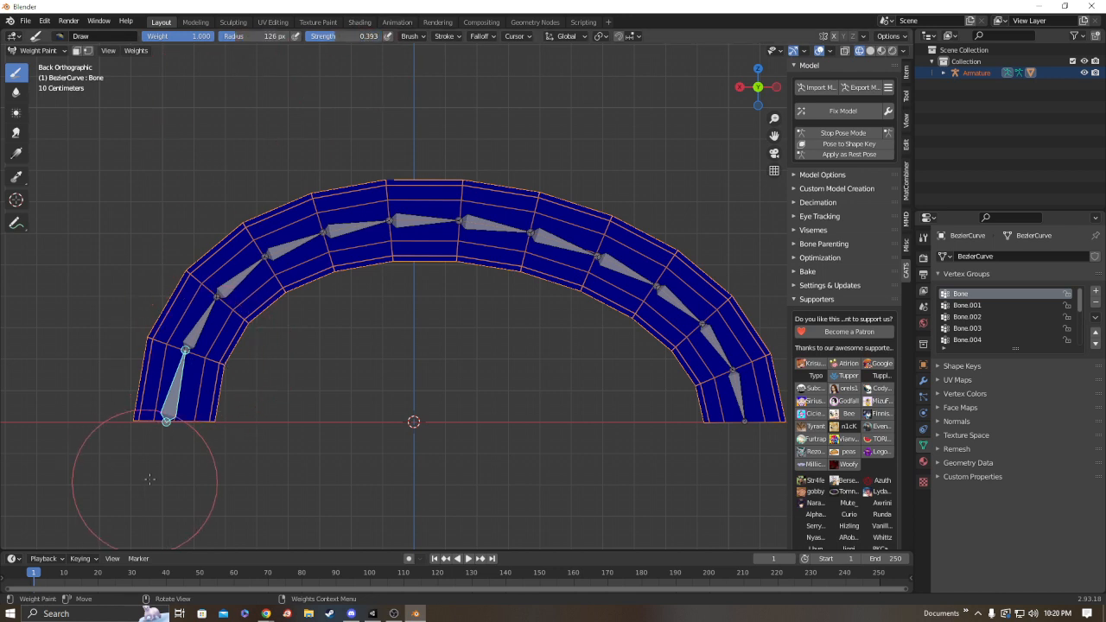
mouse_move(138, 346)
mouse_down()
mouse_move(247, 388)
mouse_move(172, 256)
mouse_move(247, 227)
mouse_move(245, 207)
mouse_move(307, 272)
mouse_move(312, 189)
mouse_move(383, 320)
mouse_move(313, 173)
mouse_move(386, 274)
mouse_move(384, 199)
mouse_move(389, 260)
mouse_up()
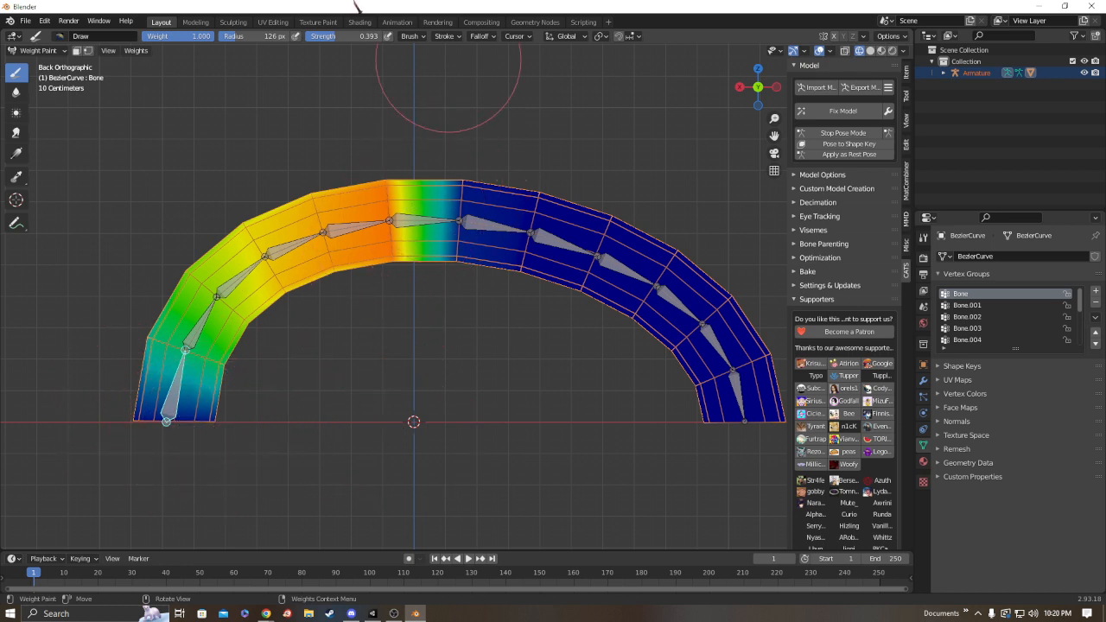
- Set the brush strength to 0.748 and paint the first bone's weight onward past the arch's middle
drag(335, 36, 362, 36)
drag(469, 197, 449, 292)
drag(456, 173, 464, 332)
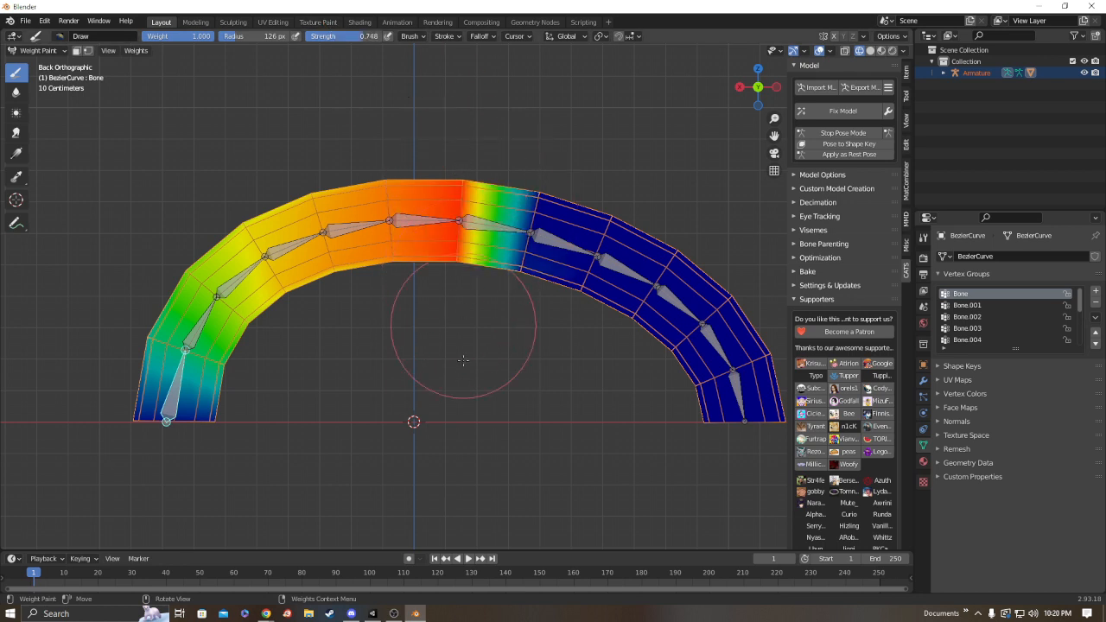
mouse_move(528, 197)
mouse_down()
mouse_move(548, 247)
mouse_move(524, 214)
mouse_up()
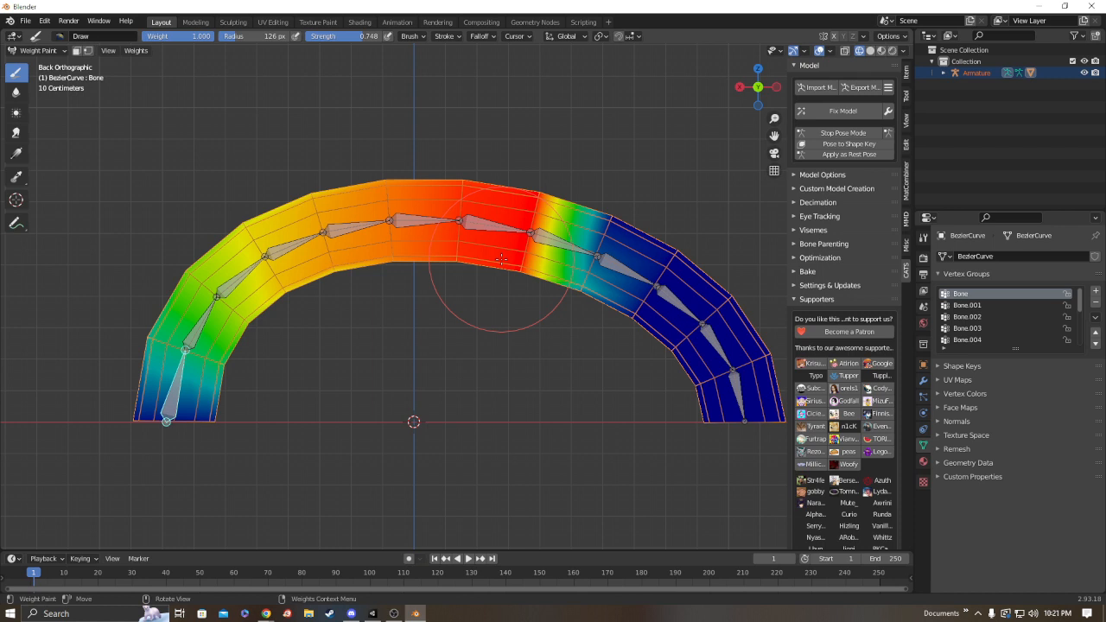
- Undo all the weight strokes painted for the first bone
key(ctrl+z)
key(ctrl+z)
key(ctrl+z)
key(ctrl+z)
key(ctrl+z)
key(ctrl+z)
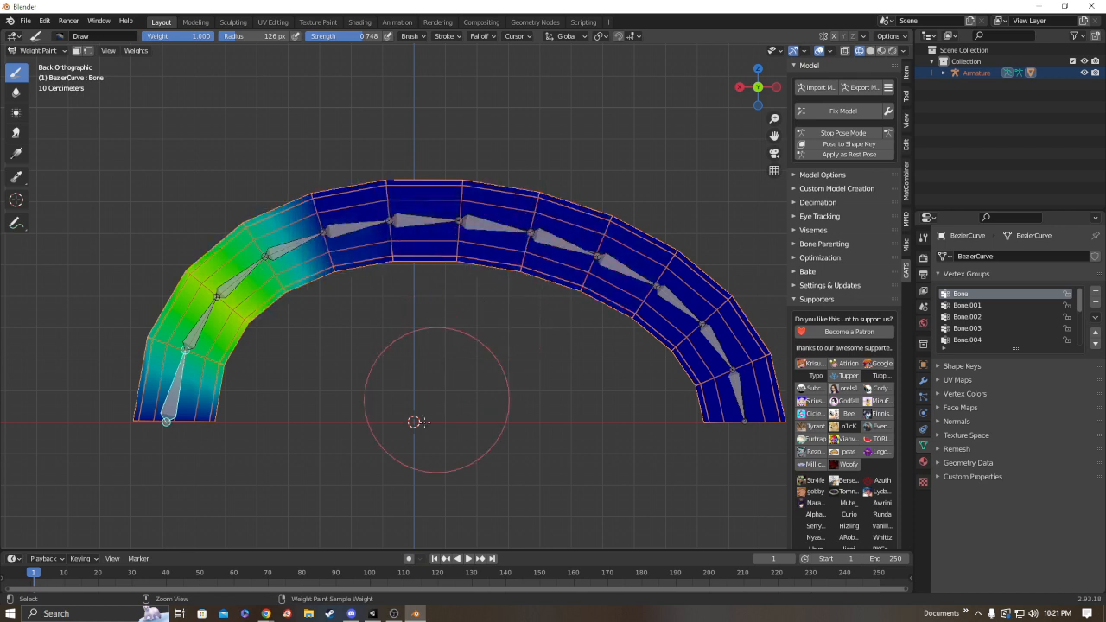
key(ctrl+z)
key(ctrl+z)
key(ctrl+z)
key(ctrl+z)
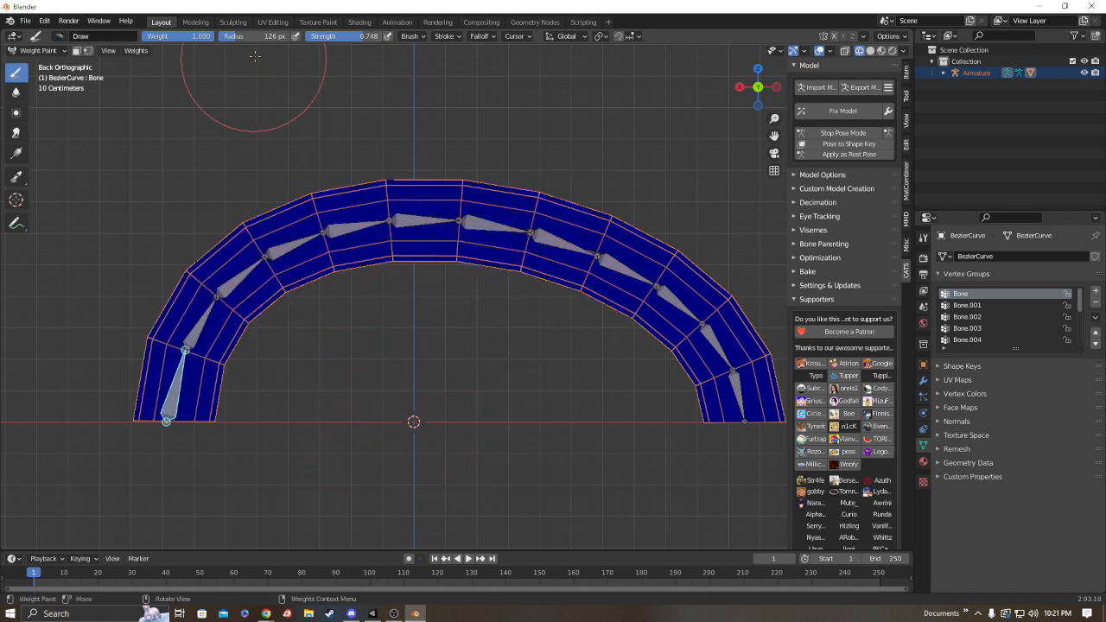
- Set the weight brush strength to 1.000 and its radius to 75 px
drag(318, 39, 337, 39)
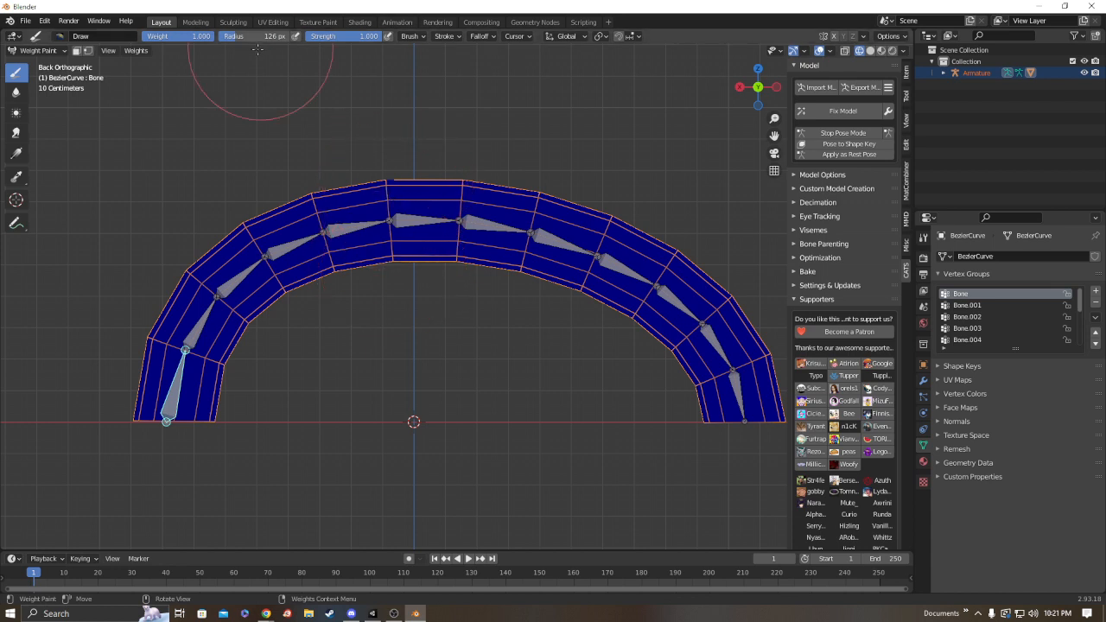
drag(231, 36, 228, 36)
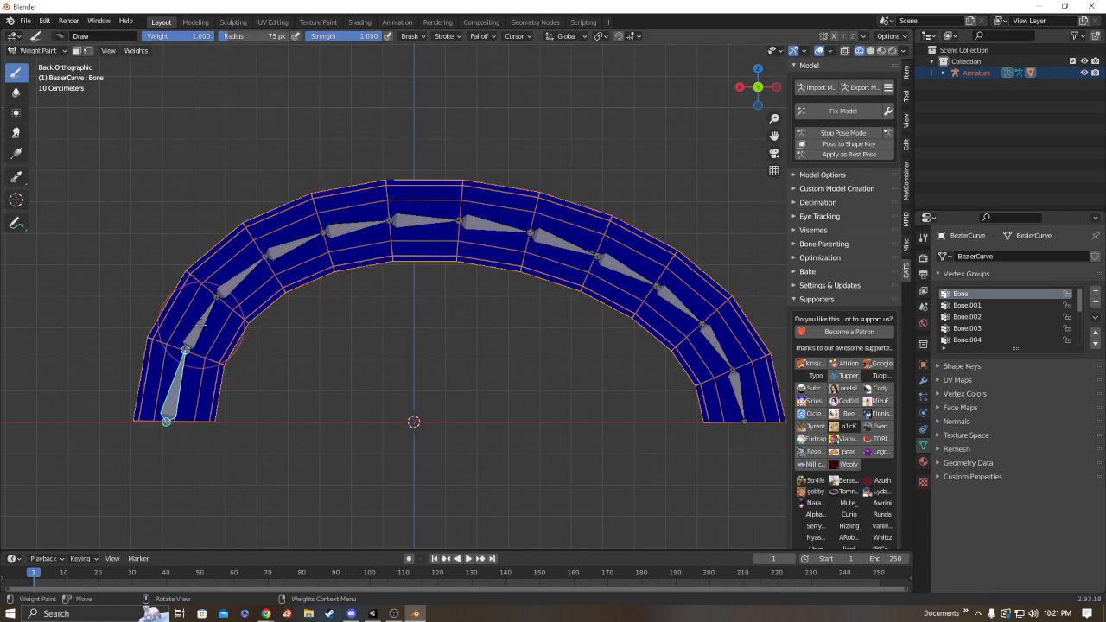
shift+middle_drag(221, 402, 406, 347)
scroll(408, 355, up, 2)
scroll(410, 373, up, 2)
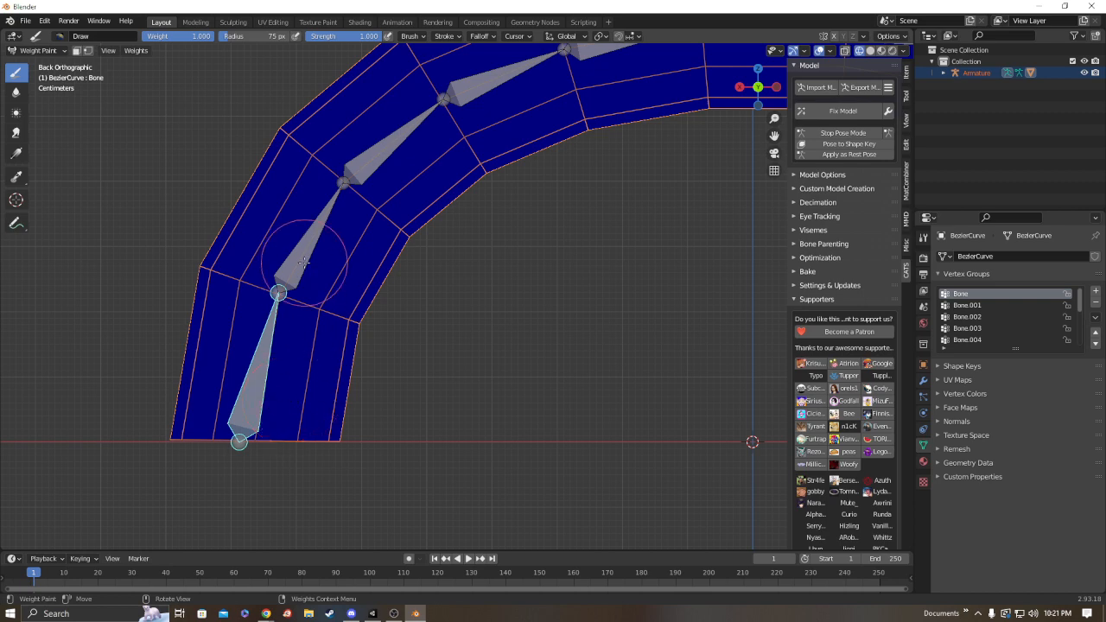
- Examine the tube's wireframe segments along the bone chain from the first bone to the far end
scroll(296, 530, down, 3)
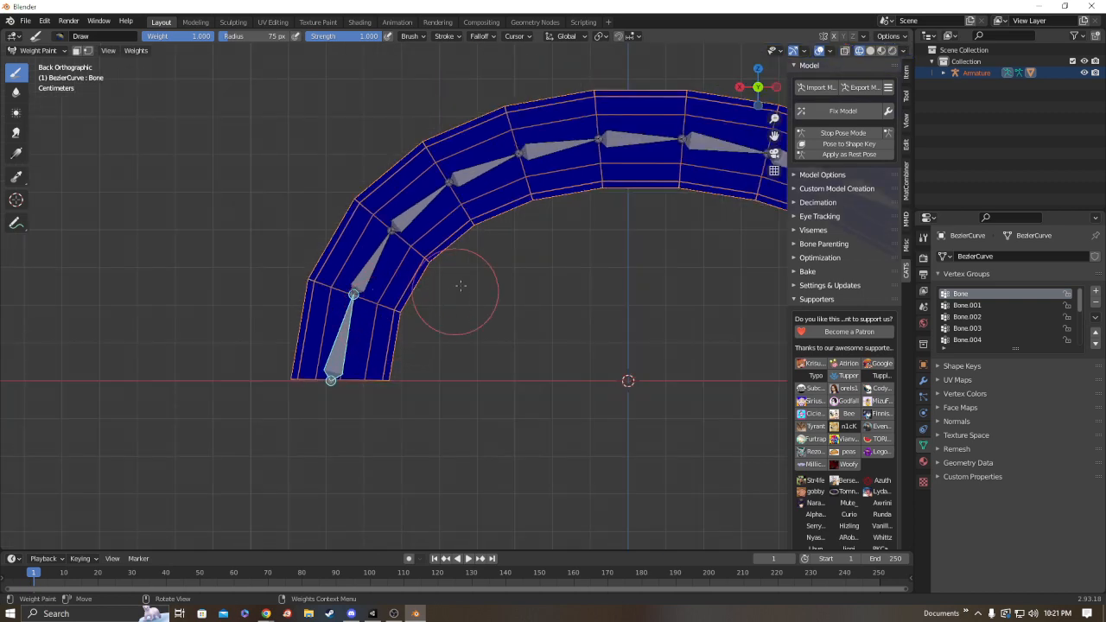
shift+middle_drag(484, 282, 370, 361)
shift+middle_drag(488, 350, 371, 326)
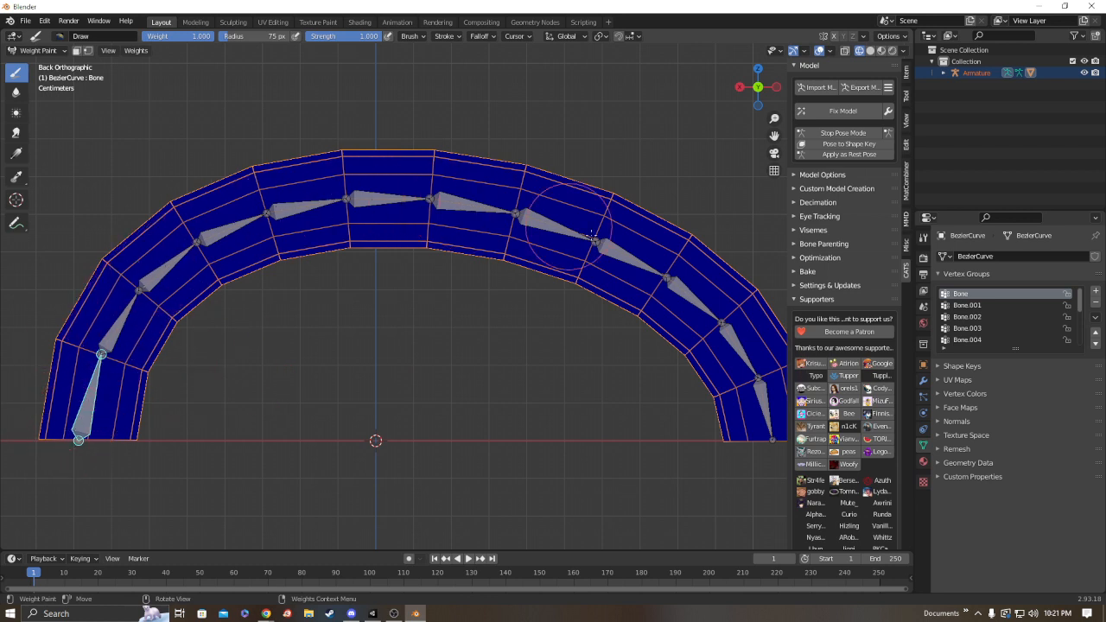
scroll(112, 350, up, 1)
shift+middle_drag(99, 360, 323, 286)
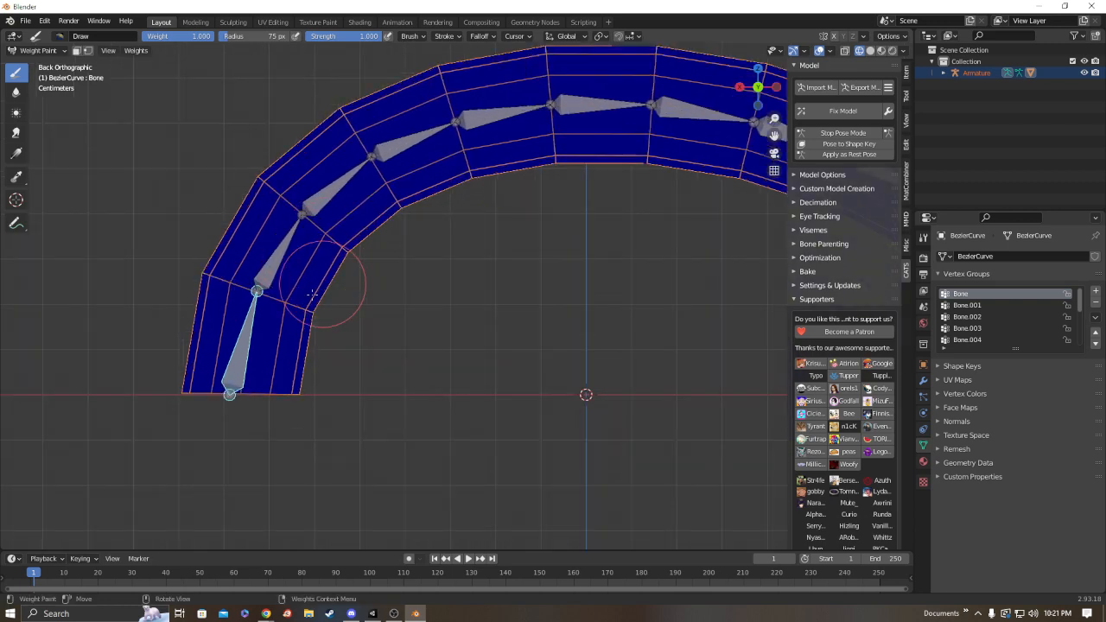
scroll(323, 286, up, 1)
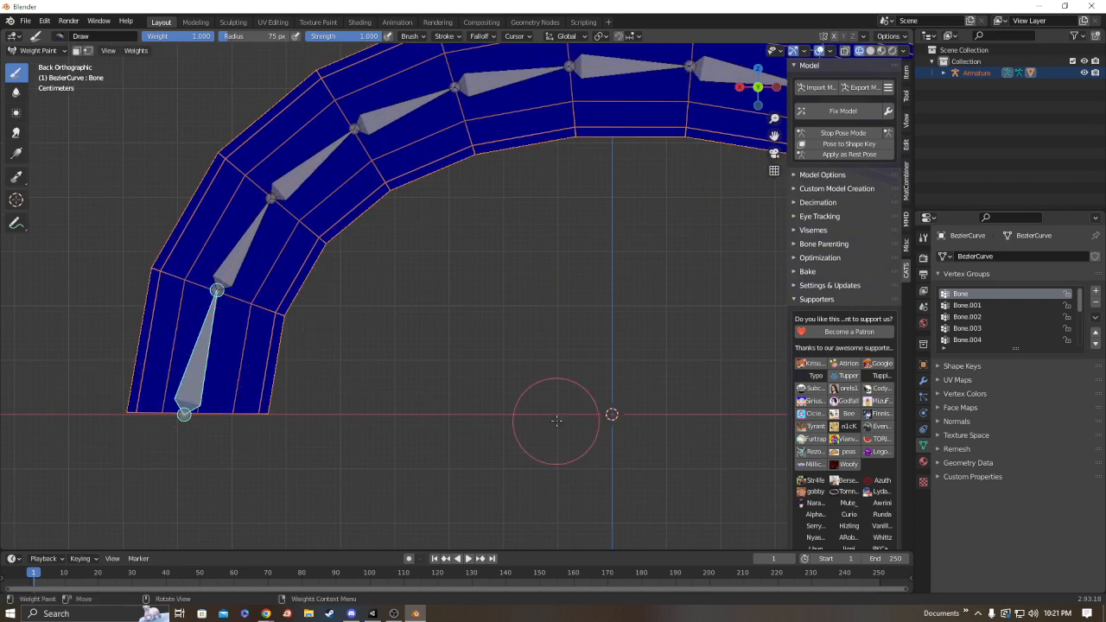
scroll(247, 345, down, 5)
scroll(292, 359, up, 3)
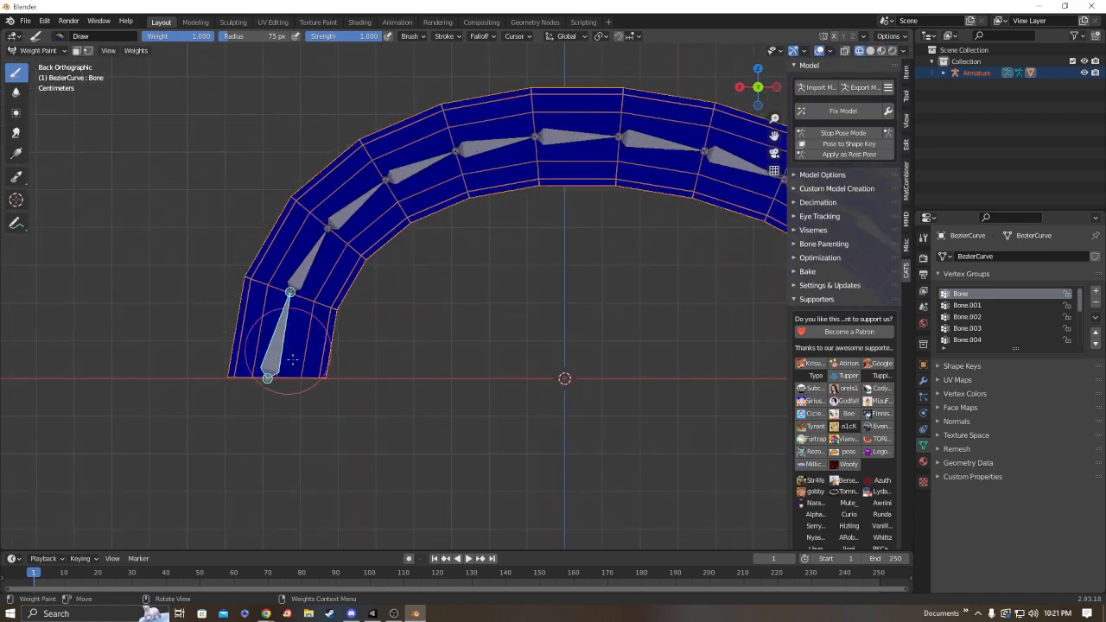
- Try painting the first bone's weight across the tube's open end, and undo the stroke
scroll(292, 359, up, 2)
mouse_move(357, 306)
shift+middle_down()
mouse_move(17, 355)
mouse_move(446, 377)
mouse_move(455, 330)
shift+middle_up()
scroll(353, 387, up, 1)
drag(183, 466, 380, 464)
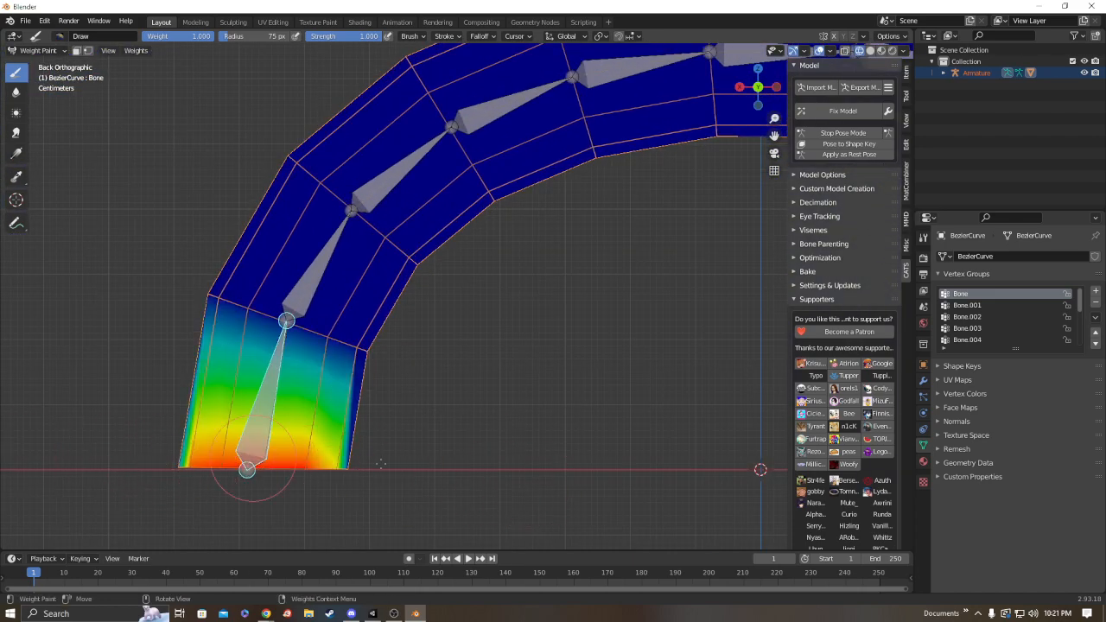
key(ctrl+z)
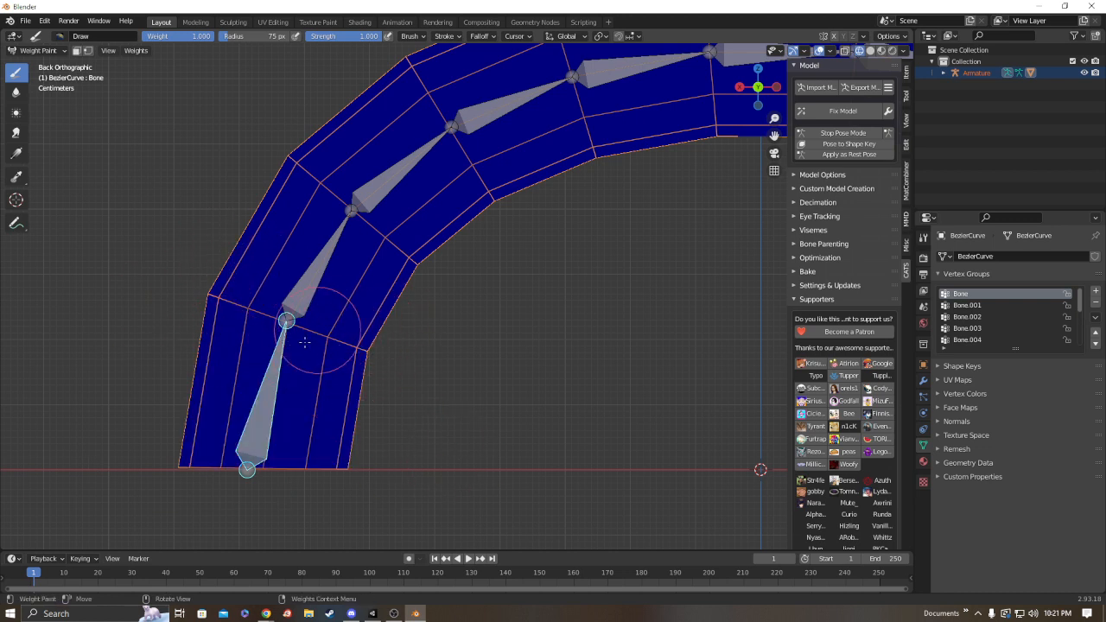
- Try painting Bone.001's weight across the tube at both ends of the bone, and undo the strokes
ctrl+click(301, 297)
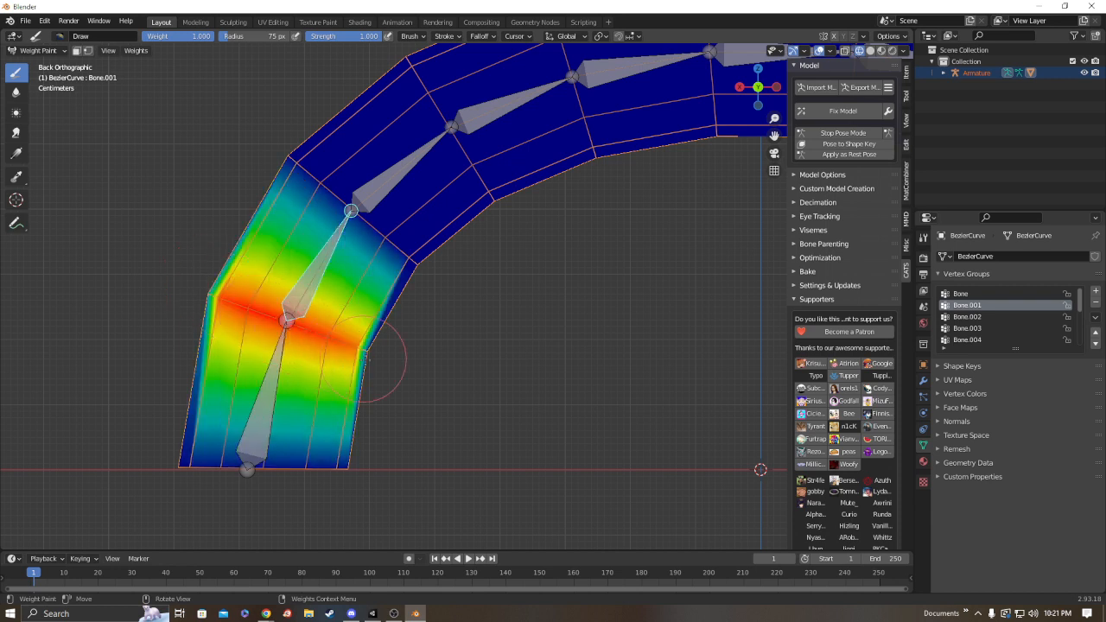
mouse_move(268, 182)
mouse_down()
mouse_move(345, 164)
mouse_move(439, 301)
mouse_up()
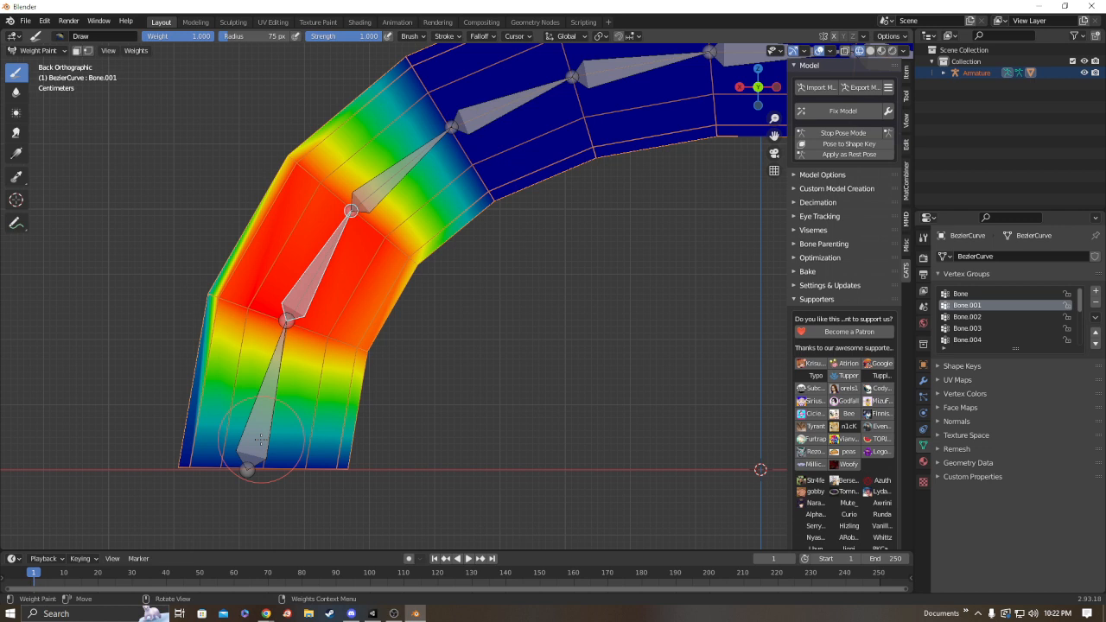
key(ctrl+z)
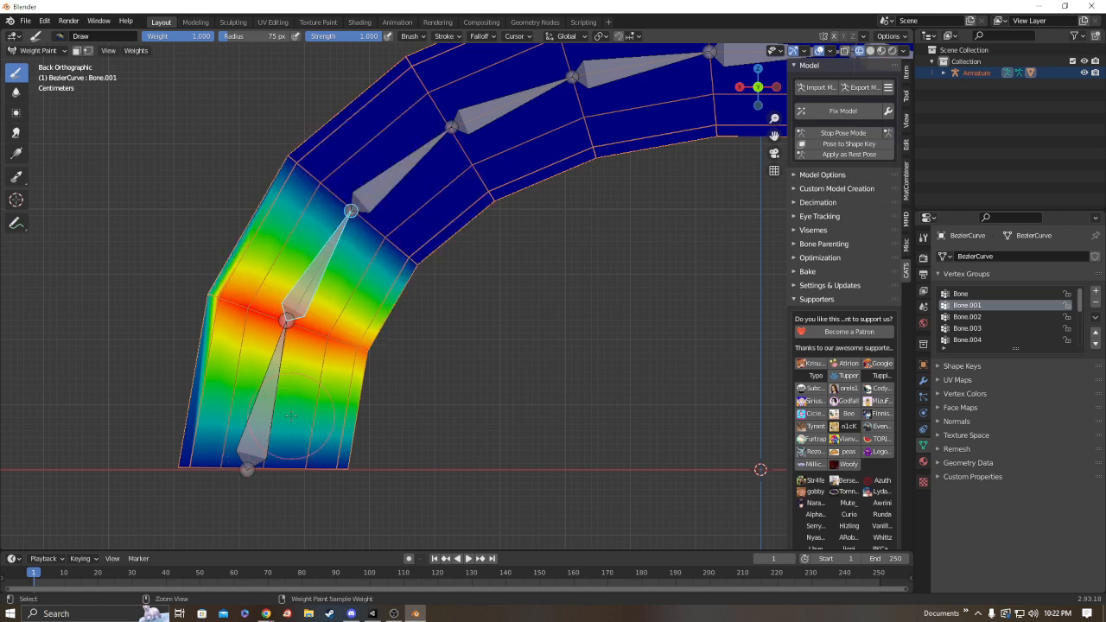
key(ctrl+z)
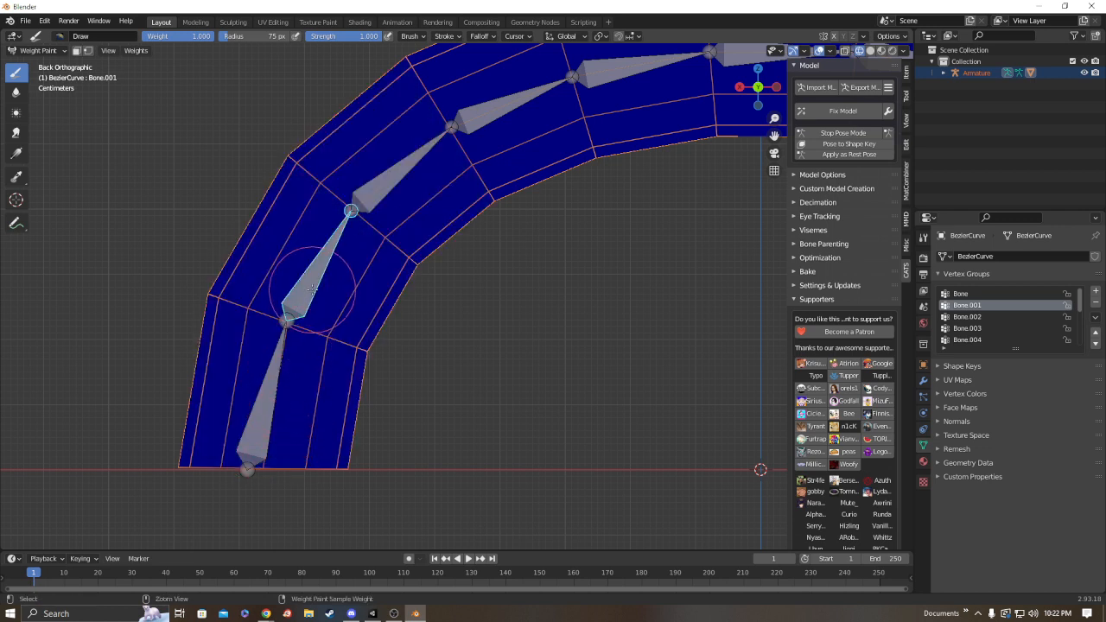
- Select Bone.001 and paint its weight across the tube's edge ring at the base of the bone
scroll(298, 368, down, 4)
scroll(518, 268, up, 4)
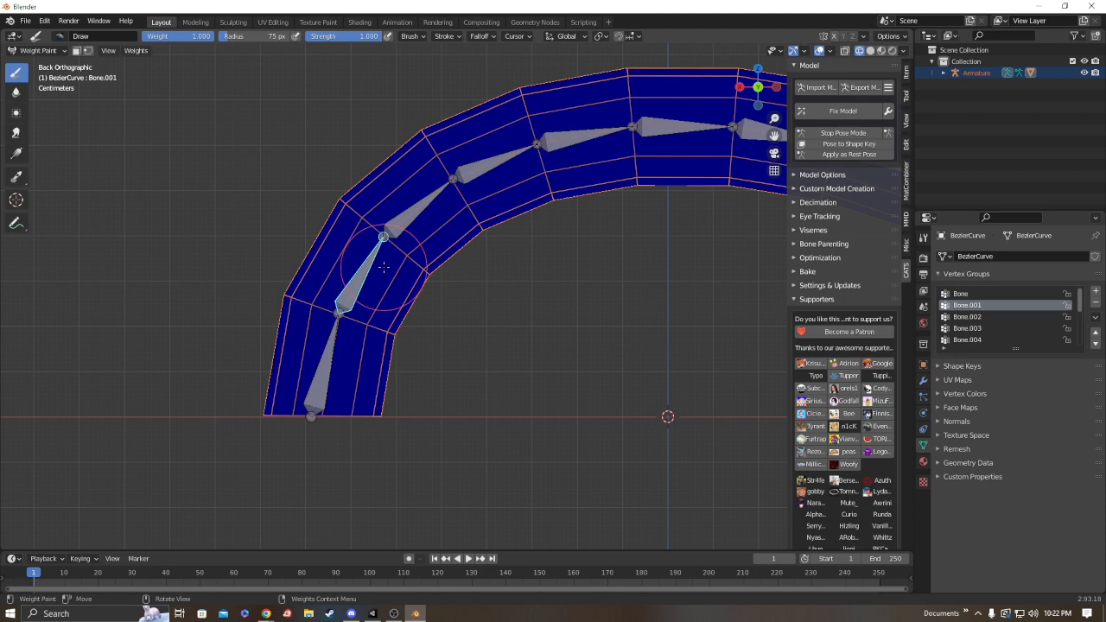
scroll(369, 139, up, 2)
shift+middle_drag(316, 273, 449, 329)
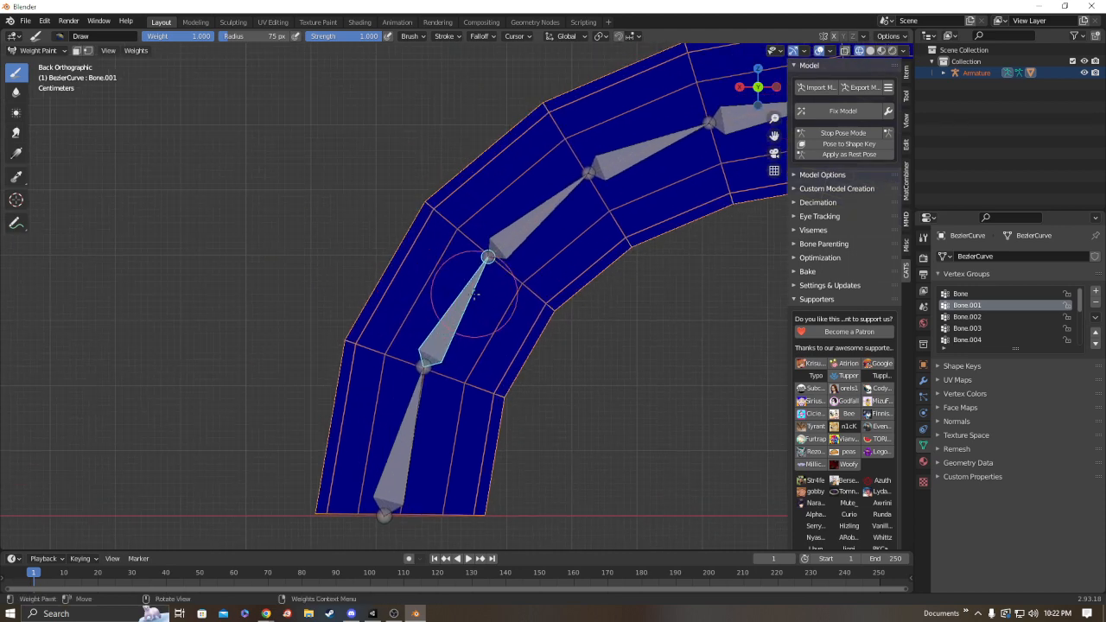
shift+middle_drag(472, 372, 445, 313)
scroll(519, 330, up, 1)
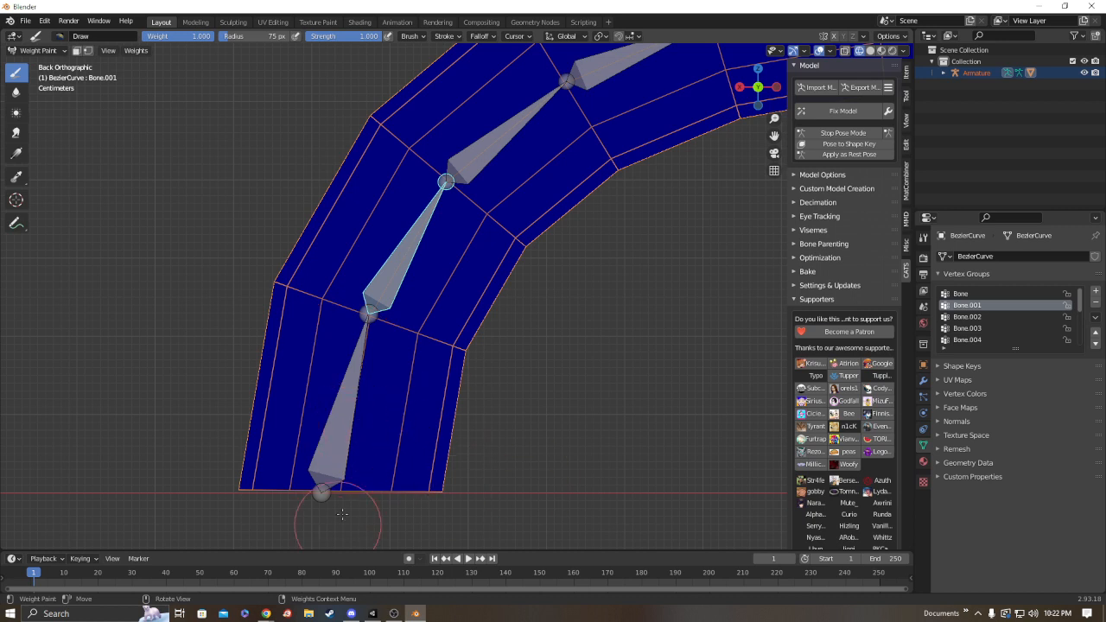
ctrl+click(336, 487)
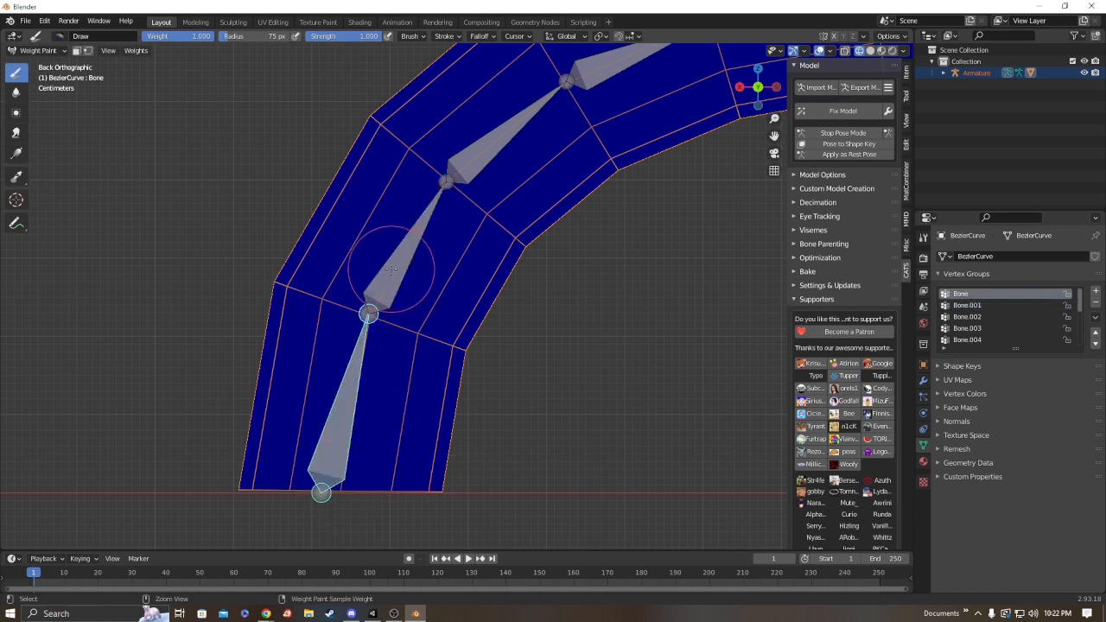
ctrl+click(391, 270)
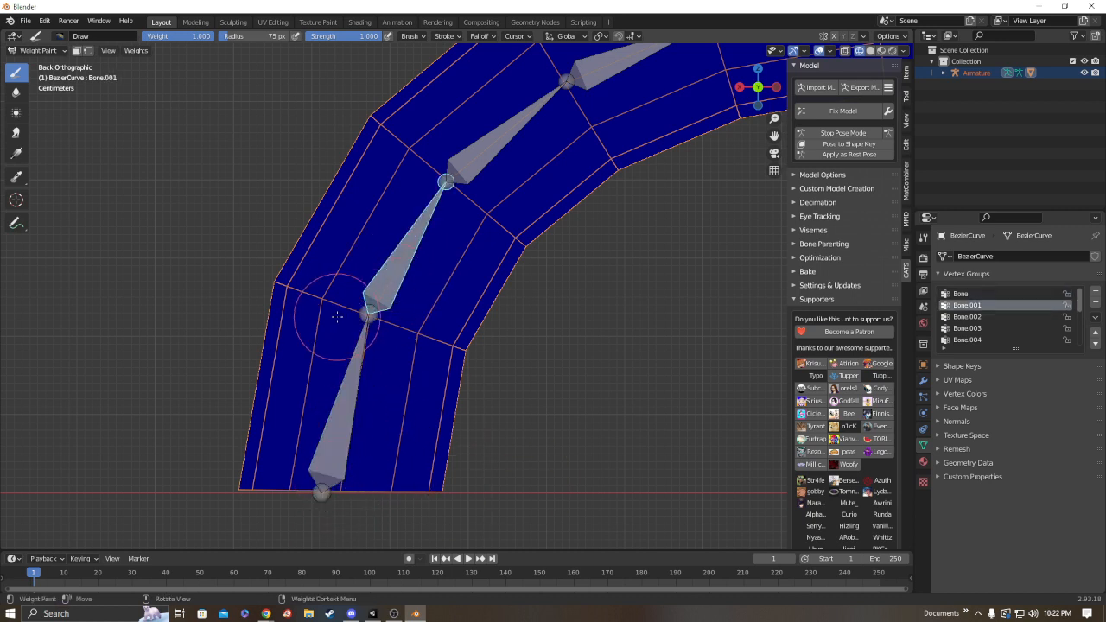
mouse_move(268, 276)
mouse_down()
mouse_move(493, 357)
mouse_move(466, 348)
mouse_up()
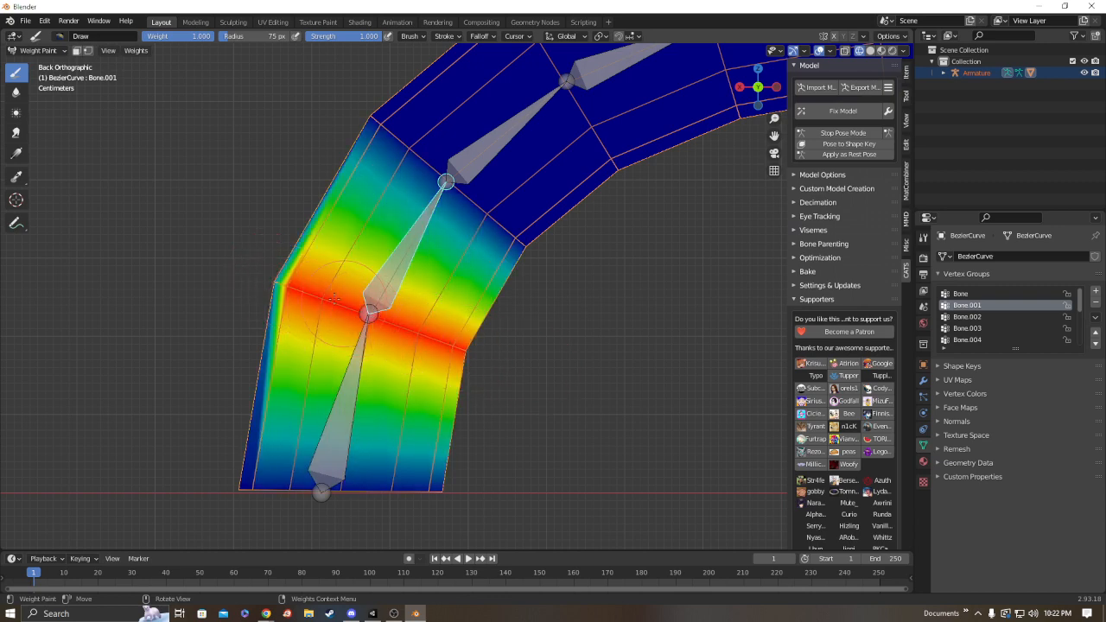
drag(332, 298, 282, 286)
middle_drag(136, 251, 568, 322)
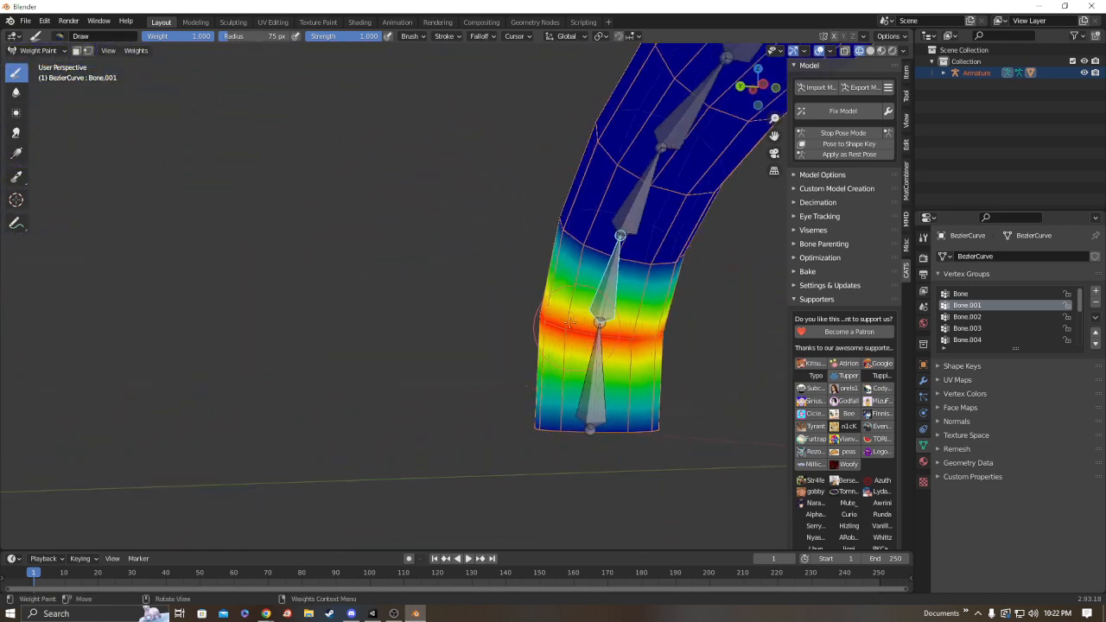
scroll(279, 302, up, 3)
shift+middle_drag(641, 329, 442, 380)
click(758, 87)
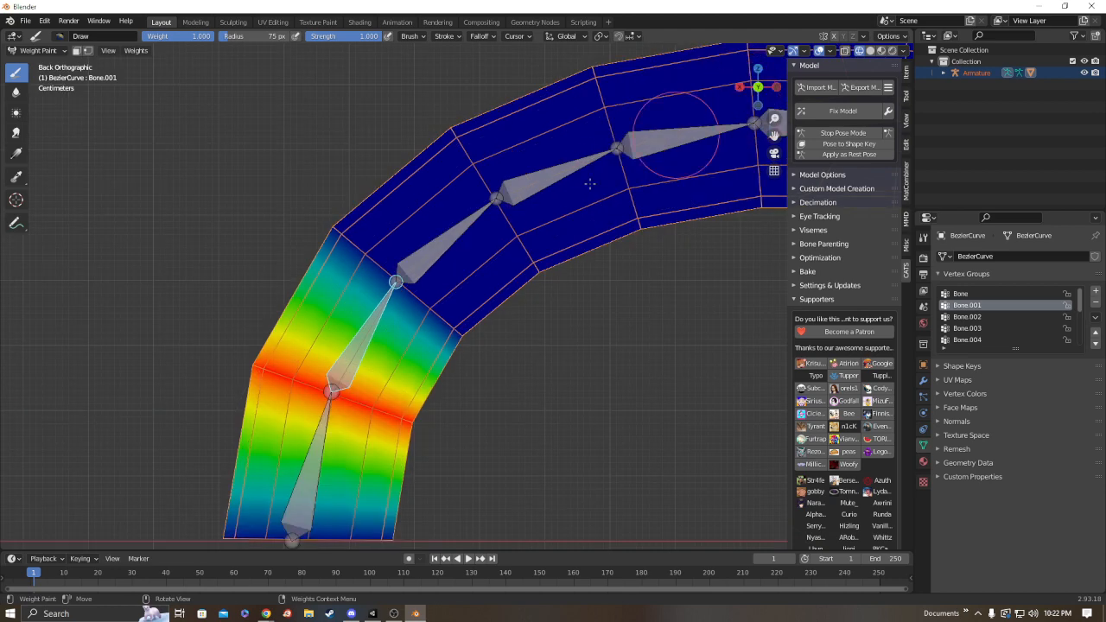
- Paint Bone.001's weight onto the ring at the bone's tip, covering both sides of the tube
scroll(350, 333, up, 2)
scroll(350, 333, up, 7)
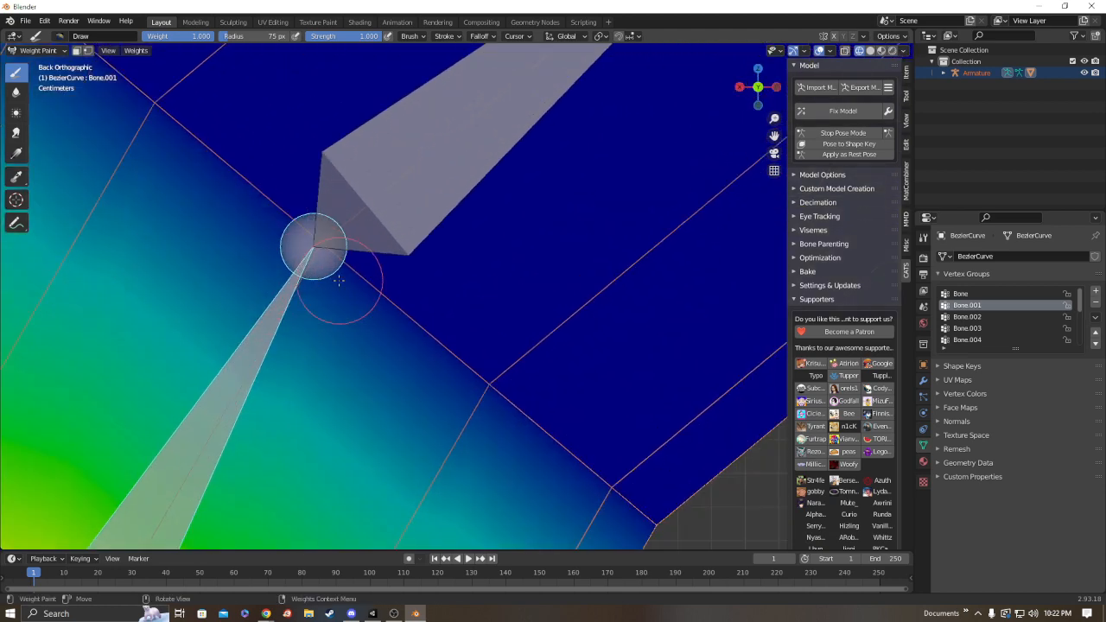
scroll(293, 235, down, 4)
scroll(293, 235, down, 1)
mouse_move(293, 235)
shift+middle_down()
mouse_move(267, 205)
mouse_move(248, 201)
shift+middle_up()
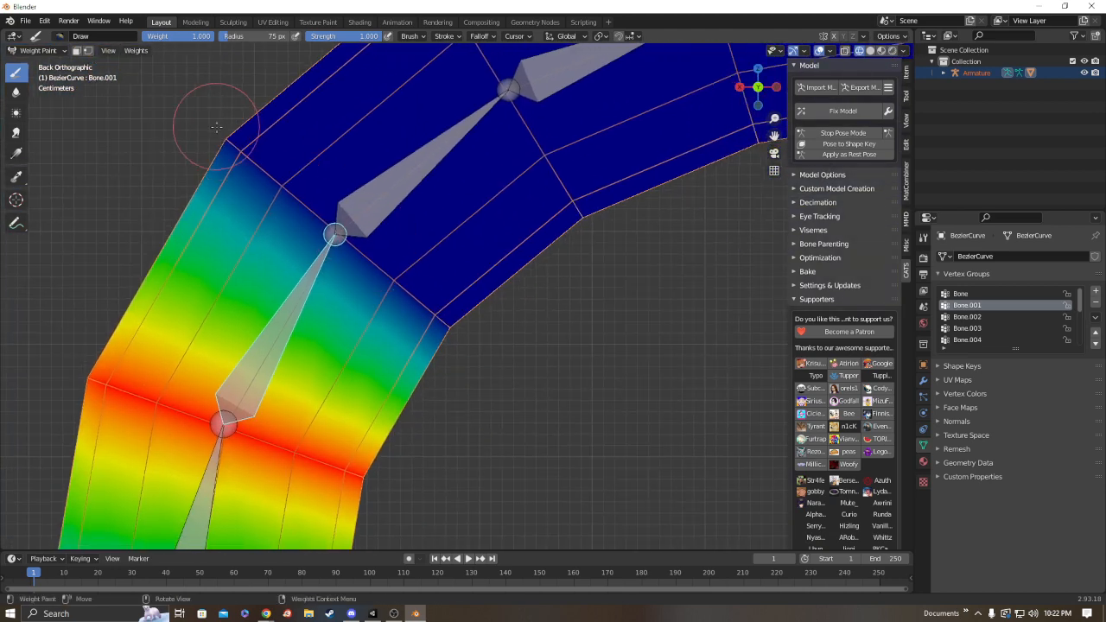
mouse_move(215, 115)
mouse_down()
mouse_move(425, 309)
mouse_move(483, 345)
mouse_up()
scroll(535, 348, down, 4)
middle_drag(536, 348, 244, 331)
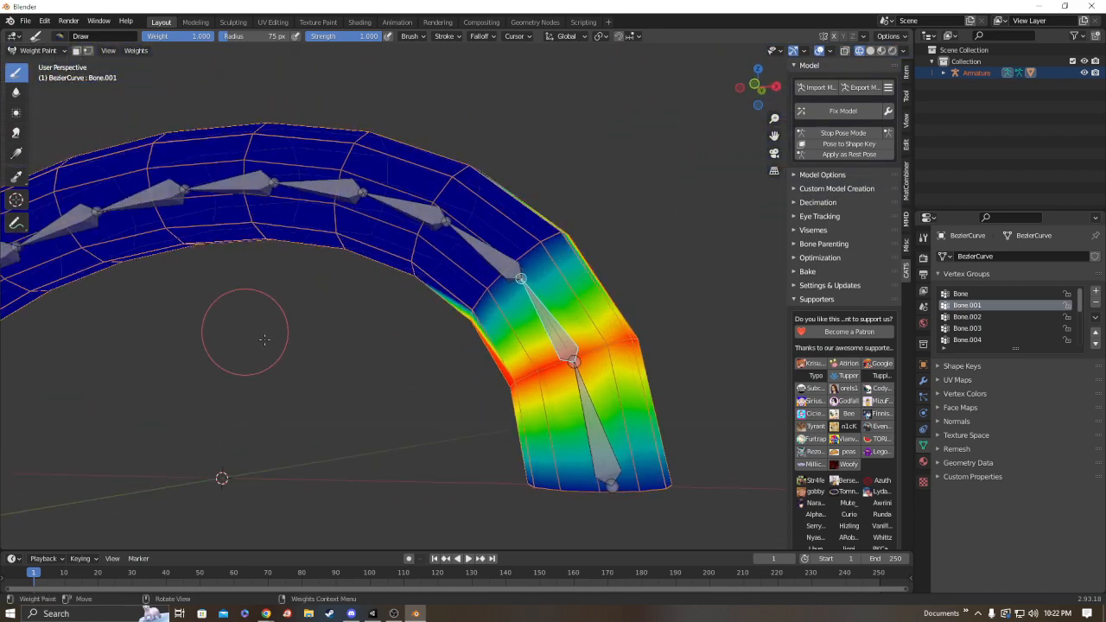
scroll(492, 343, up, 4)
mouse_move(492, 343)
mouse_down()
mouse_move(661, 188)
mouse_move(666, 216)
mouse_move(607, 250)
mouse_up()
scroll(608, 250, down, 3)
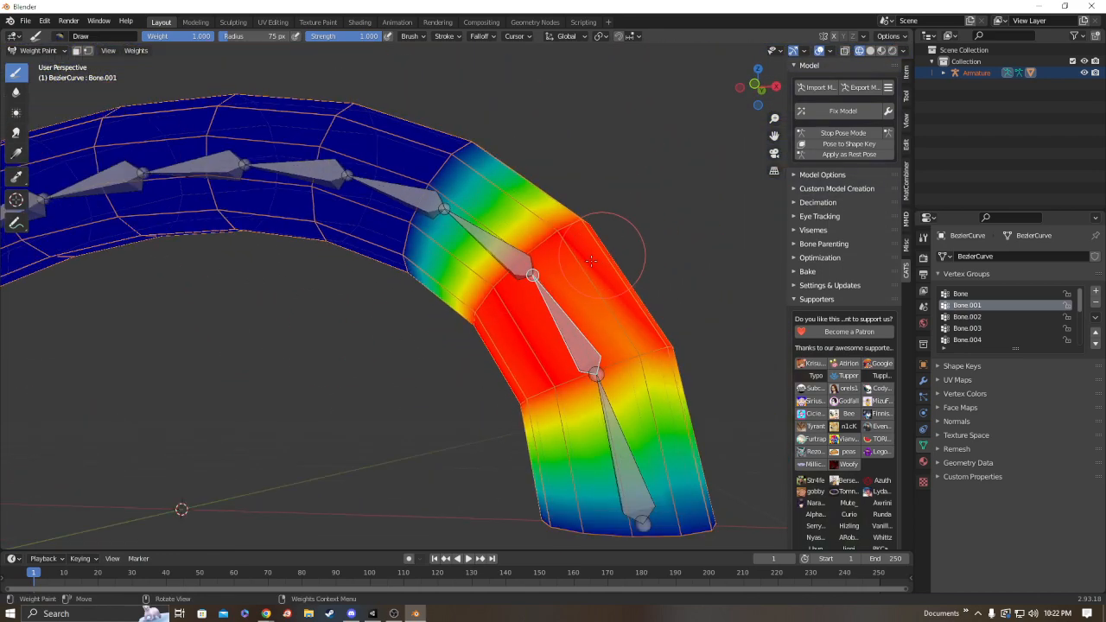
middle_drag(607, 249, 456, 318)
middle_drag(511, 283, 600, 304)
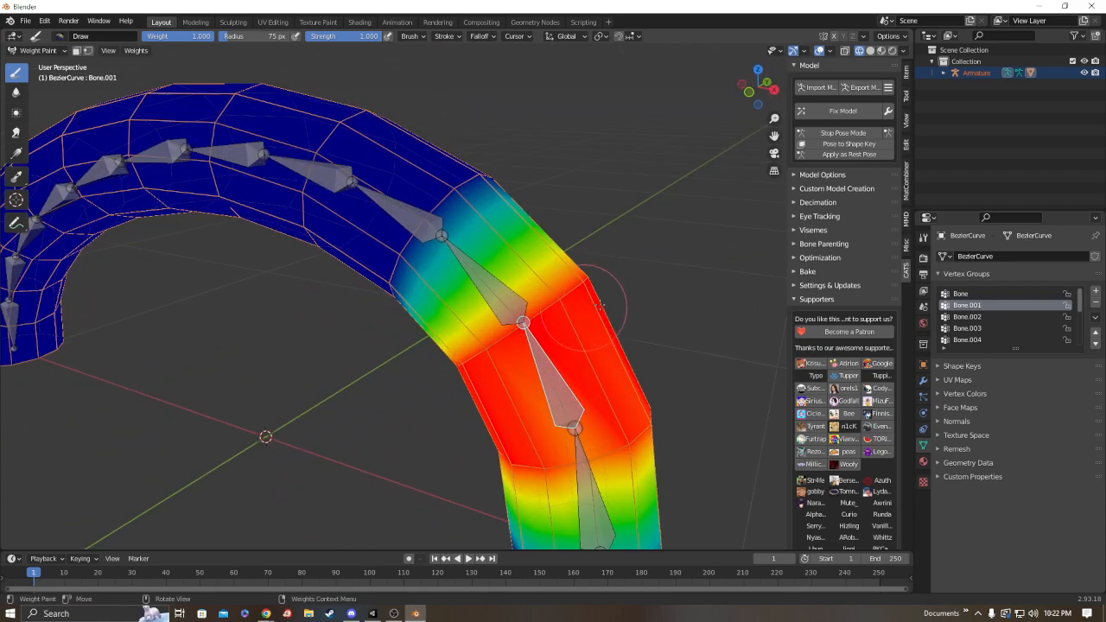
- Select Bone.002 and paint its weight across the ring where it meets Bone.003
ctrl+click(495, 292)
middle_drag(495, 292, 511, 302)
scroll(518, 320, up, 2)
middle_drag(518, 346, 553, 368)
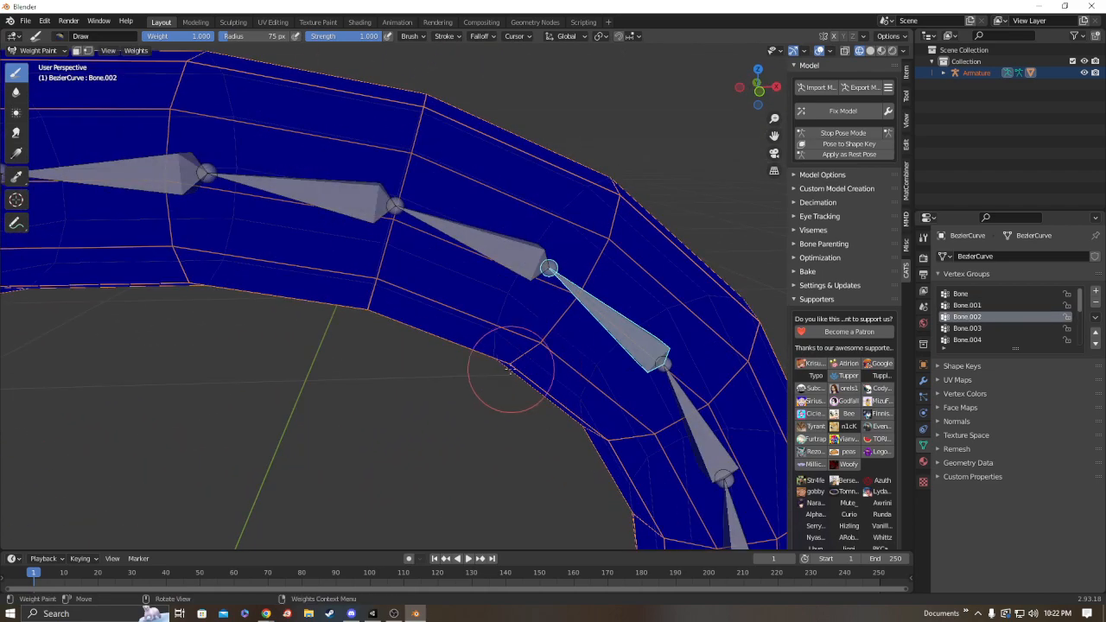
drag(510, 375, 624, 178)
scroll(600, 198, down, 2)
mouse_move(593, 202)
middle_down()
mouse_move(471, 267)
mouse_move(366, 230)
mouse_move(450, 389)
mouse_move(318, 275)
middle_up()
scroll(377, 363, up, 2)
click(764, 86)
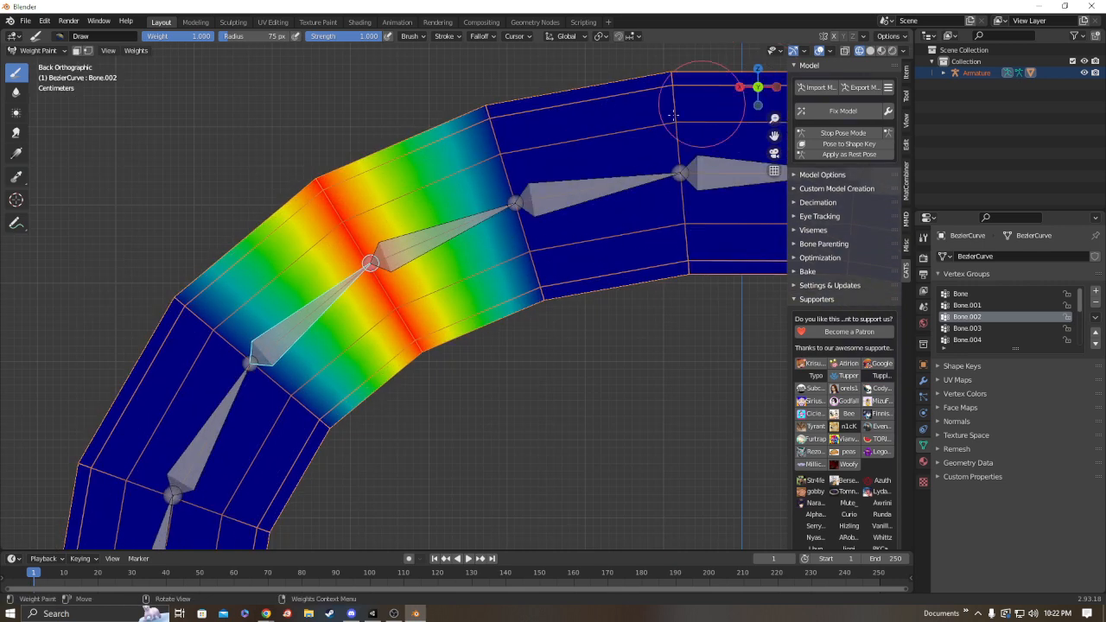
- Select Bone.003 and paint its weight around the ring at its tip on both sides of the tube
ctrl+click(443, 241)
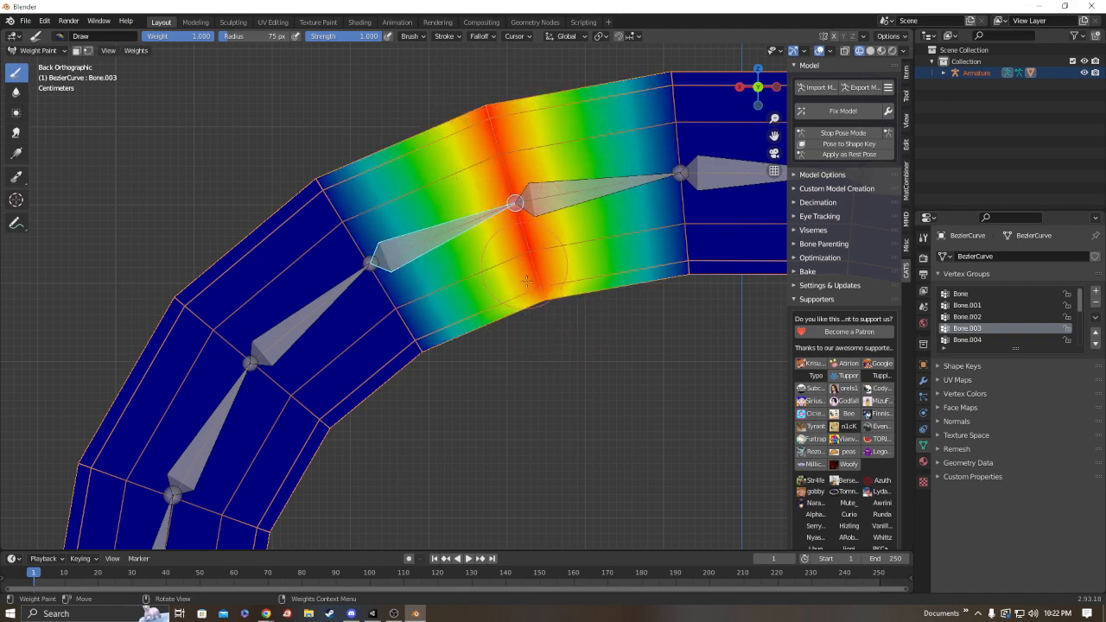
scroll(524, 274, down, 5)
mouse_move(469, 167)
middle_down()
mouse_move(661, 223)
mouse_move(734, 224)
middle_up()
scroll(483, 173, up, 4)
click(451, 208)
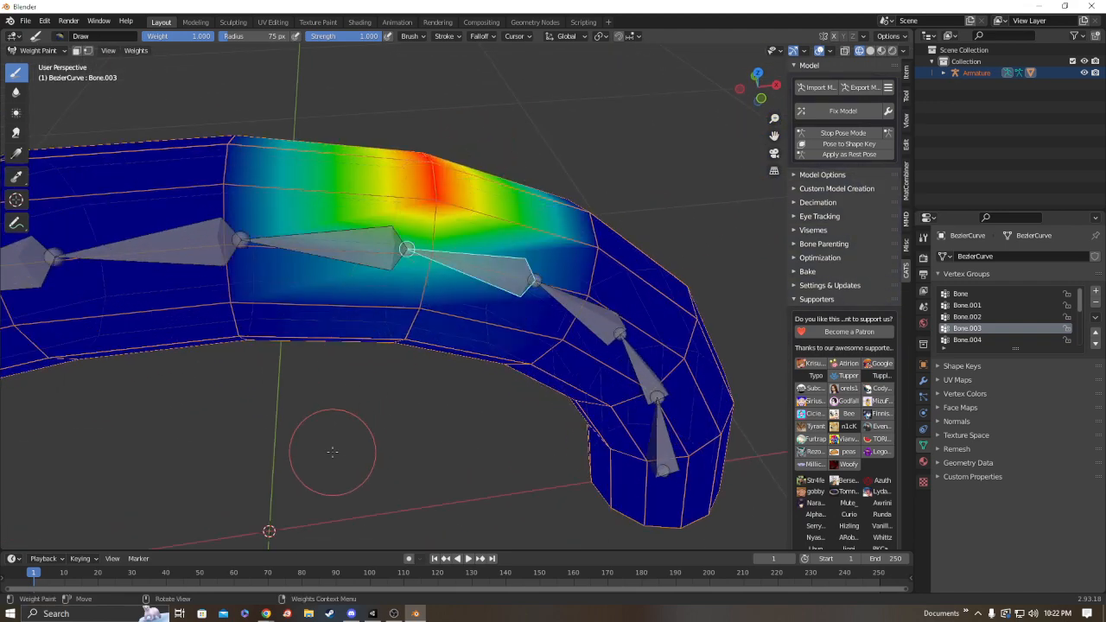
middle_drag(332, 451, 397, 260)
mouse_move(450, 145)
mouse_down()
mouse_move(361, 326)
mouse_move(457, 142)
mouse_up()
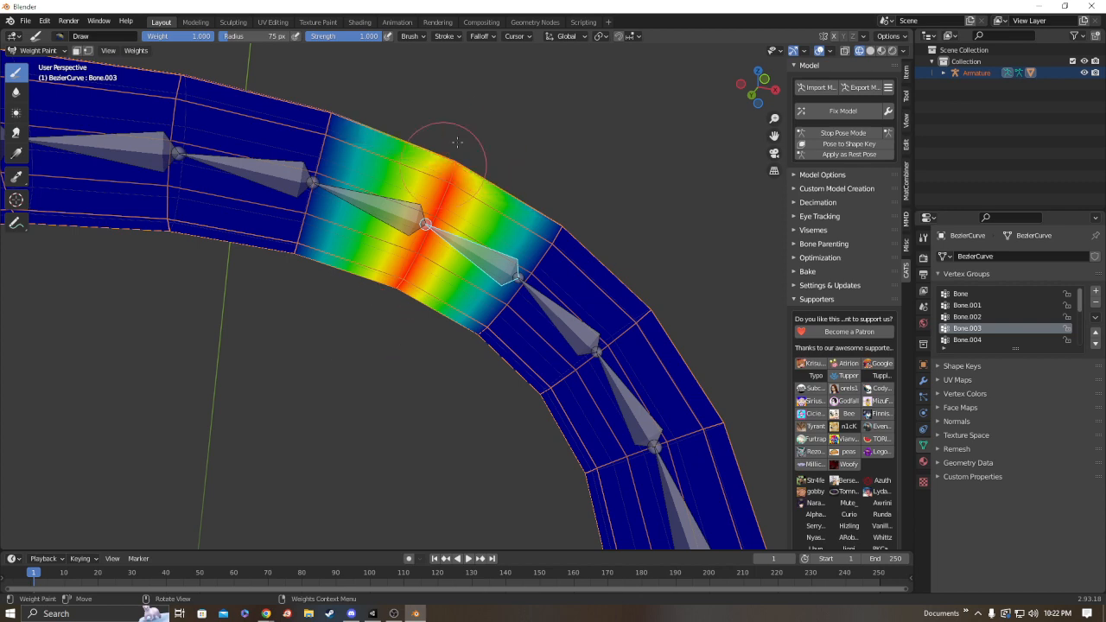
click(764, 79)
scroll(630, 357, up, 3)
shift+middle_drag(511, 315, 418, 363)
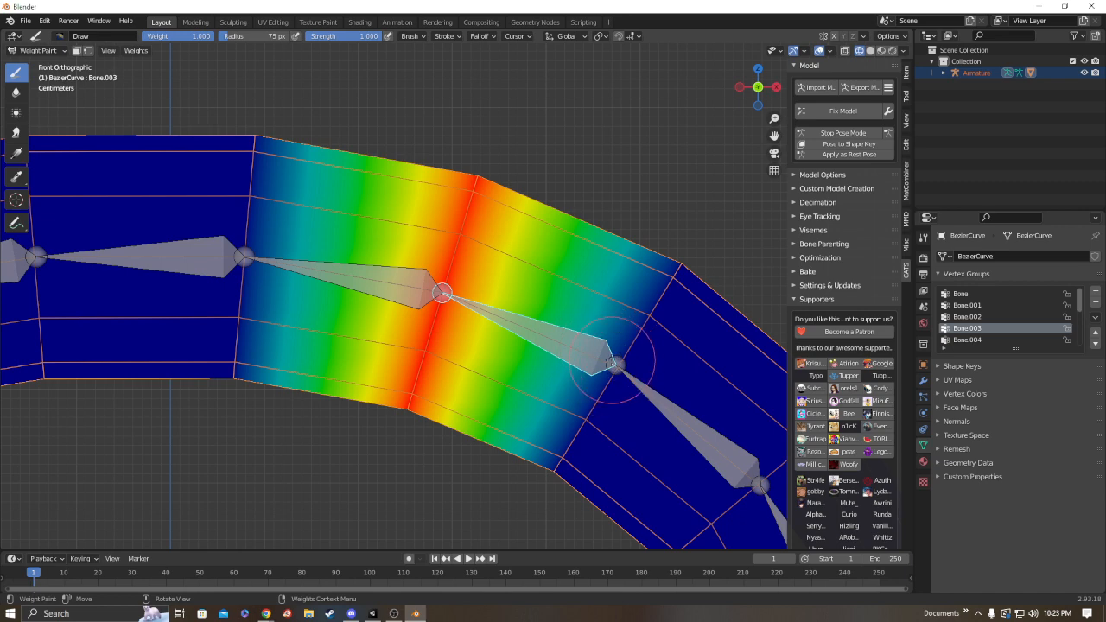
- Try painting Bone.003's weight across the ring at its base as well, and undo the strokes
scroll(679, 278, down, 6)
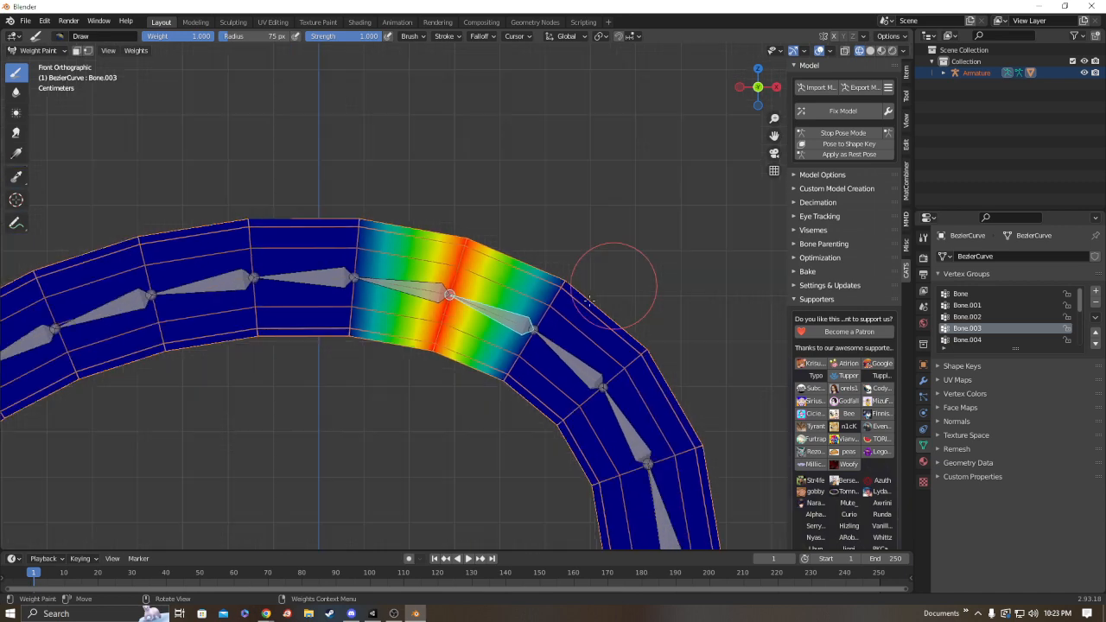
scroll(617, 271, up, 5)
drag(650, 268, 556, 404)
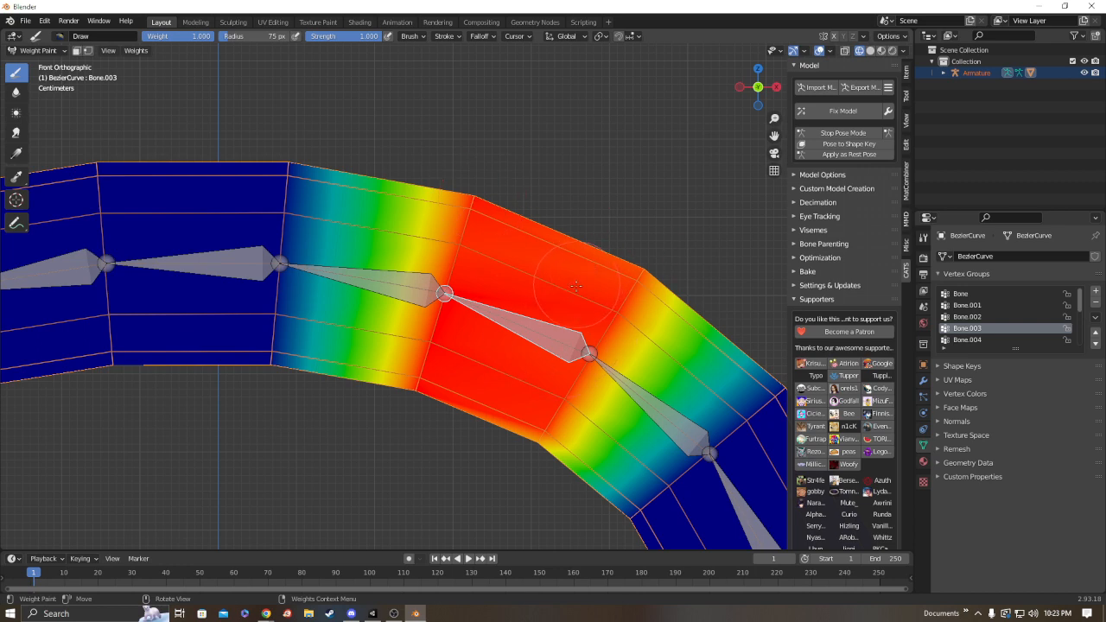
key(ctrl+z)
key(ctrl+z)
key(ctrl+z)
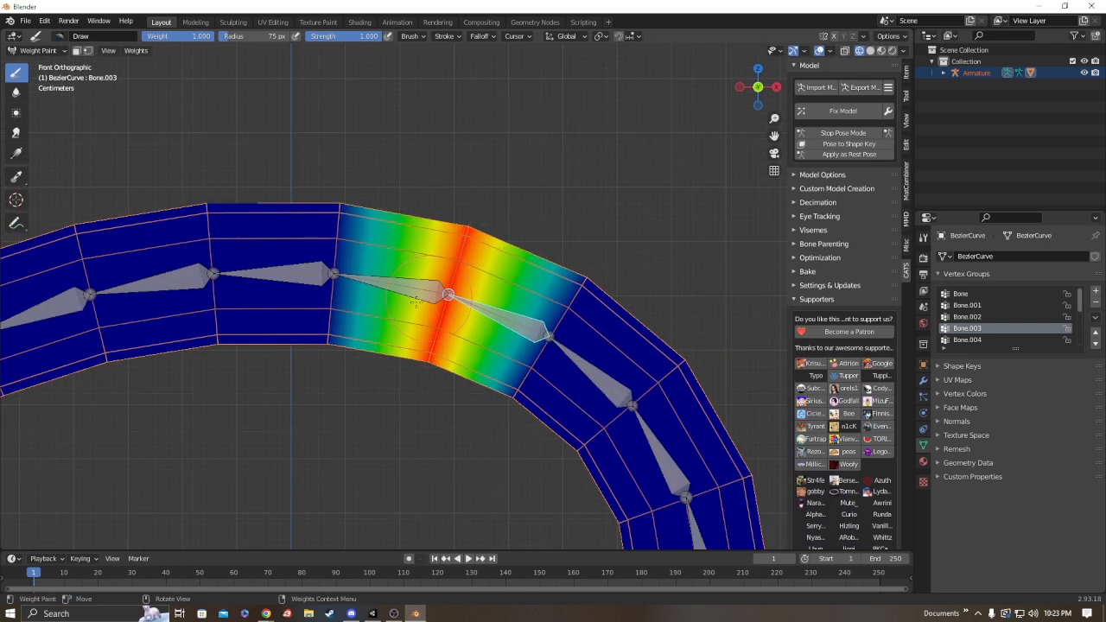
- Select Bone.004 and paint its weight around the ring at its tip from the front and back
shift+middle_drag(338, 257, 466, 297)
scroll(466, 297, up, 2)
mouse_move(393, 156)
mouse_down()
mouse_move(378, 389)
mouse_move(387, 208)
mouse_up()
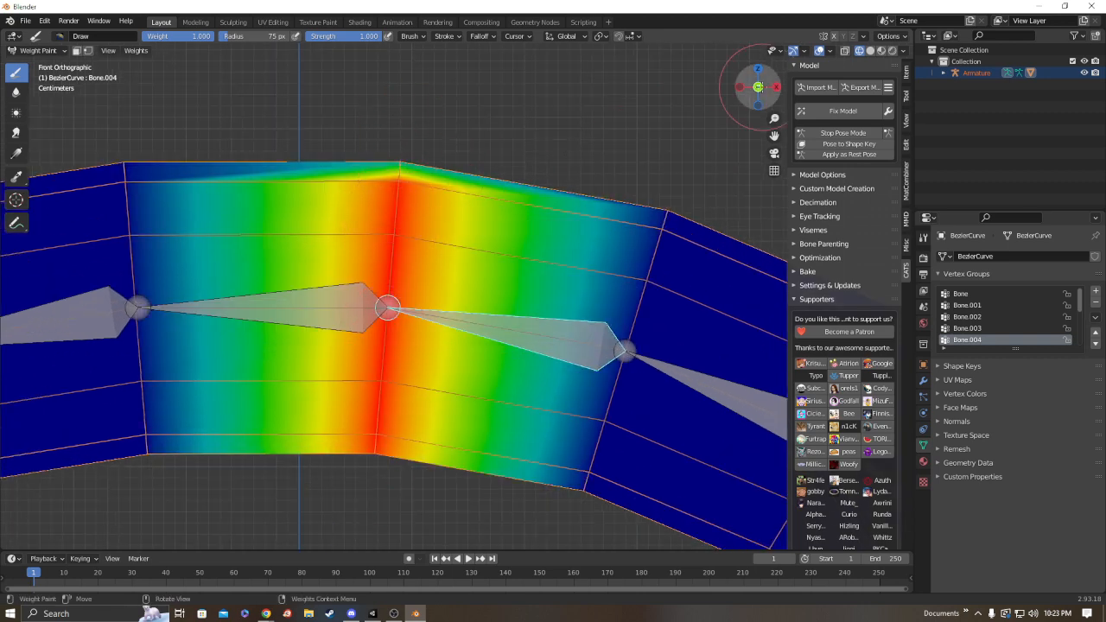
click(758, 86)
drag(510, 160, 518, 306)
mouse_move(509, 377)
mouse_down()
mouse_move(520, 123)
mouse_move(534, 493)
mouse_move(511, 122)
mouse_up()
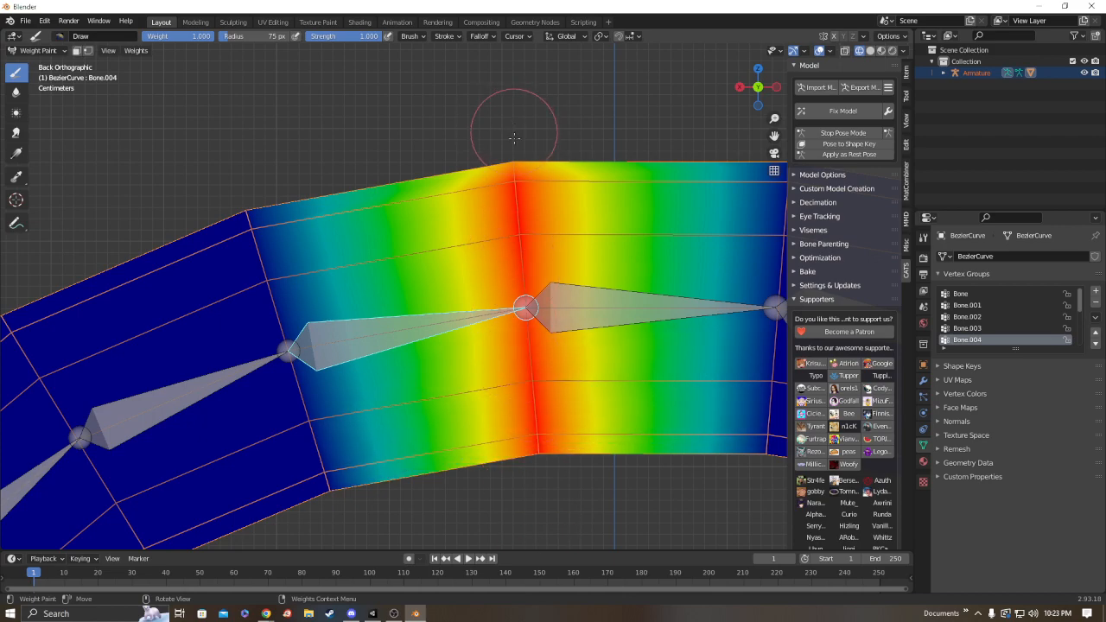
middle_drag(514, 138, 497, 184)
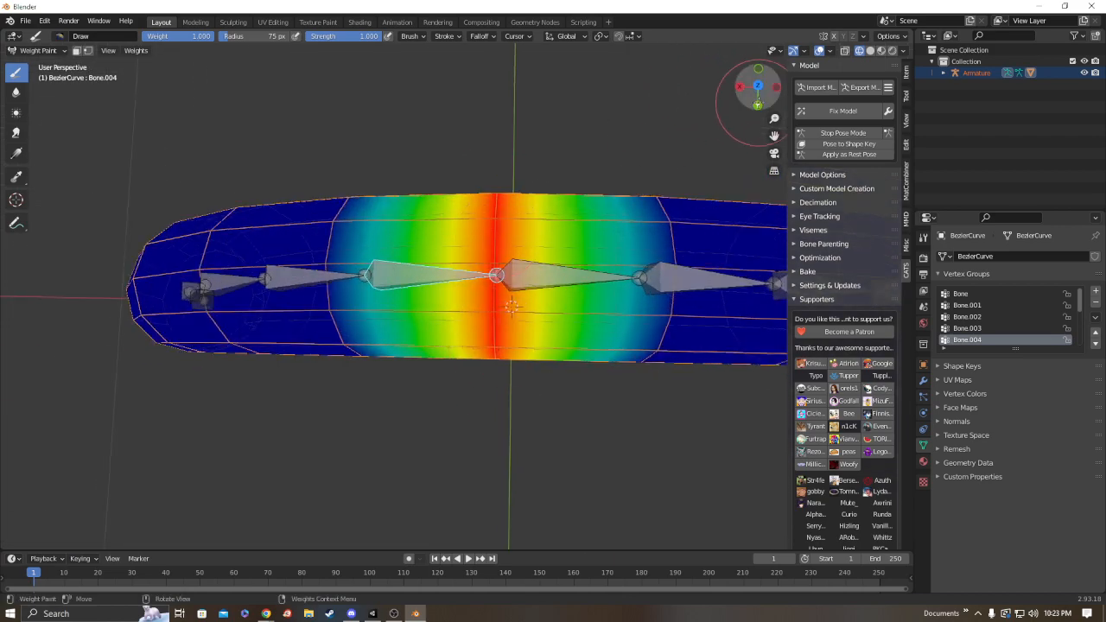
click(758, 104)
middle_drag(496, 416, 522, 214)
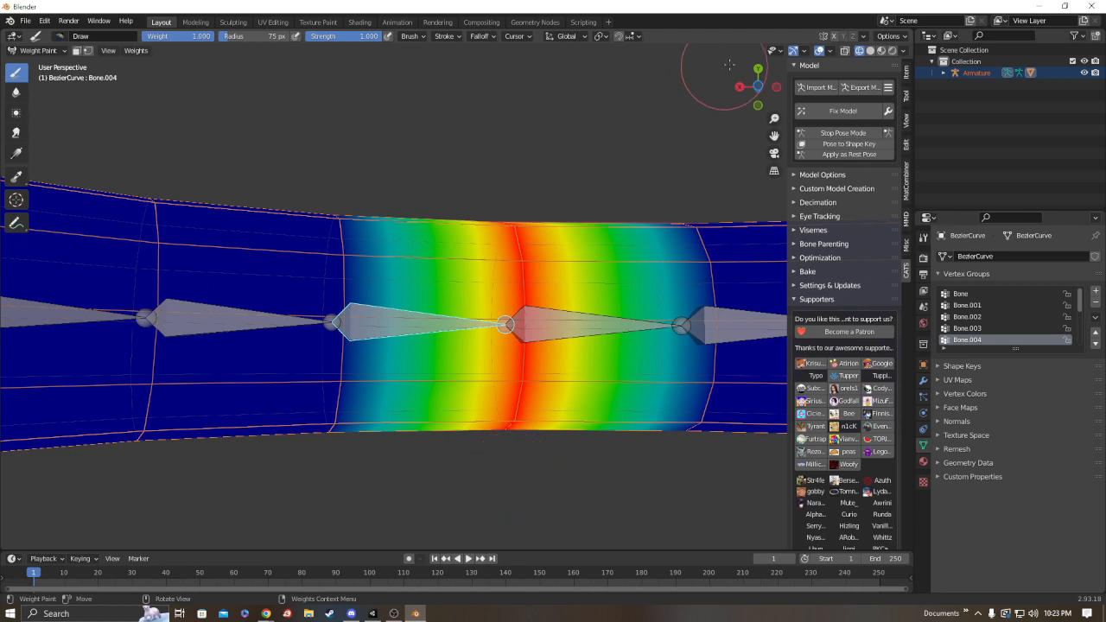
- Select Bone.005 and paint its weight around the ring at its tip, including the tube's underside
click(758, 69)
shift+middle_drag(686, 327, 481, 319)
ctrl+click(400, 294)
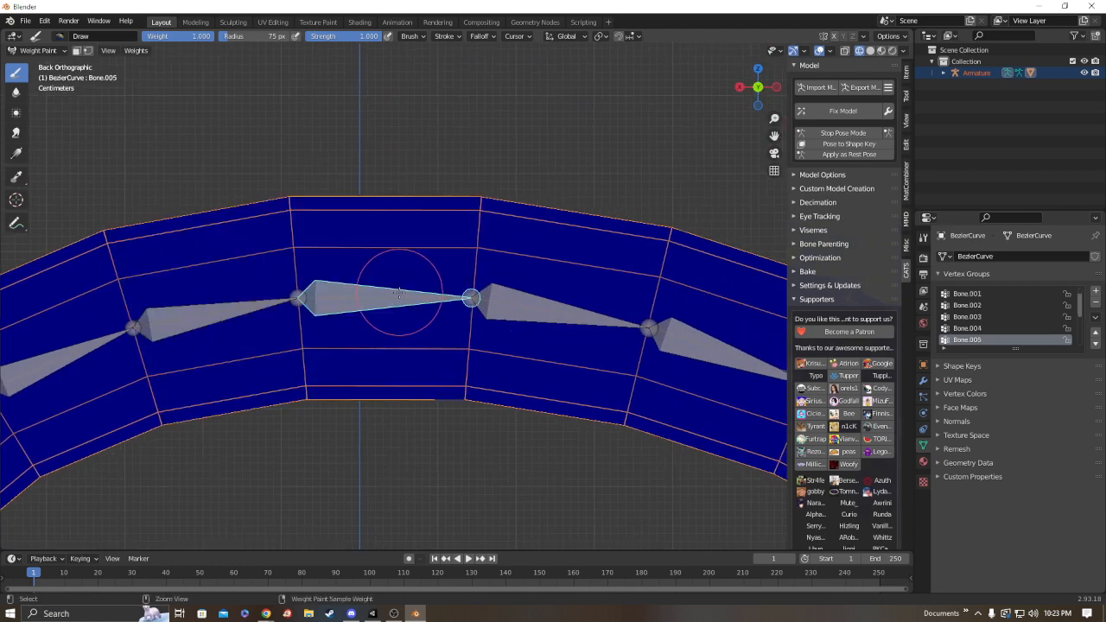
drag(483, 187, 448, 510)
middle_drag(508, 146, 496, 436)
mouse_move(496, 436)
mouse_down()
mouse_move(511, 178)
mouse_move(525, 149)
mouse_up()
middle_drag(478, 199, 491, 354)
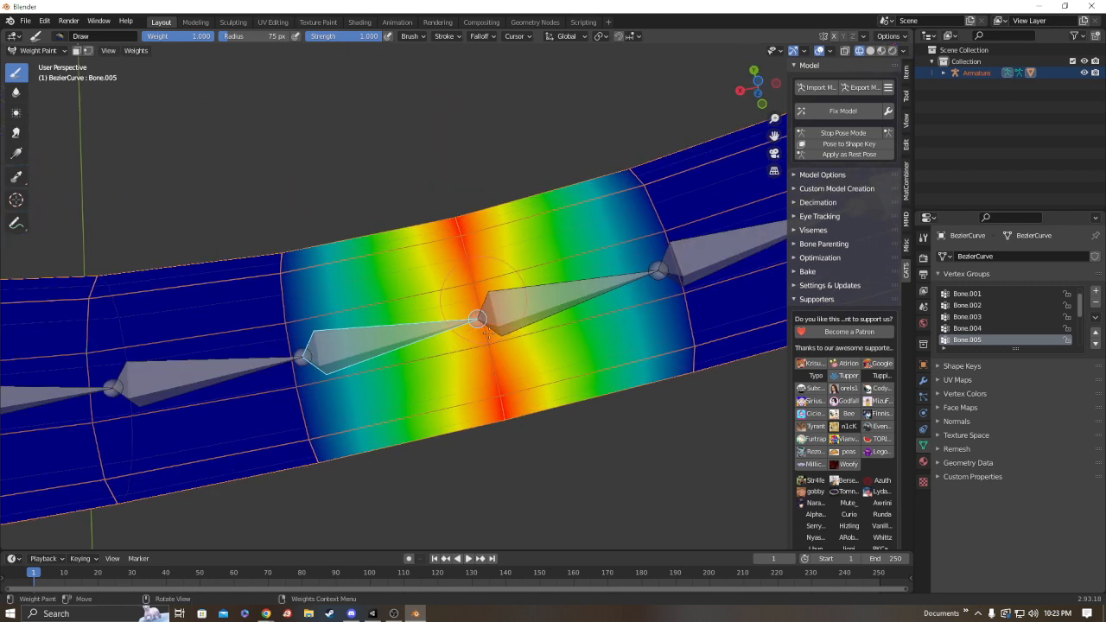
- Select Bone.006 and paint its weight around the ring at its tip from the front and back
click(761, 104)
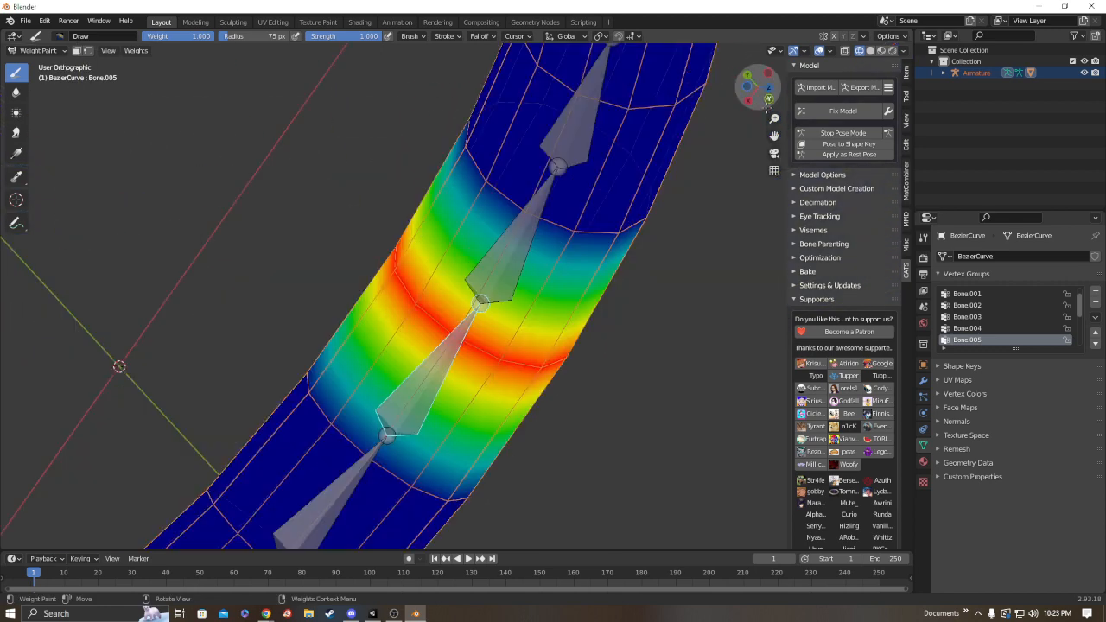
shift+middle_drag(287, 334, 407, 289)
ctrl+click(518, 259)
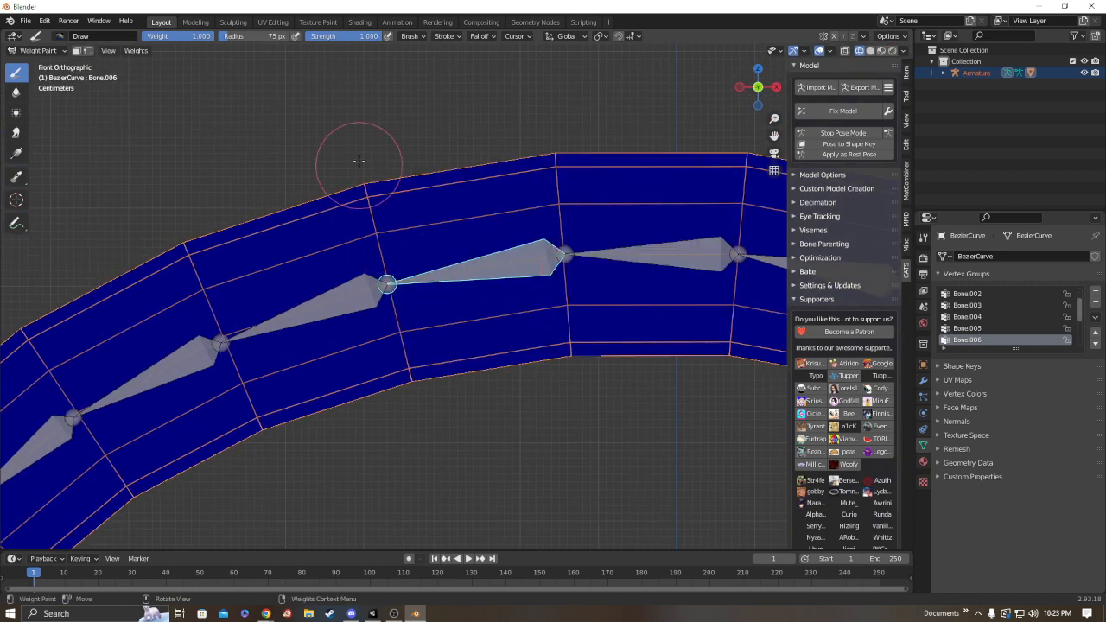
drag(358, 161, 378, 161)
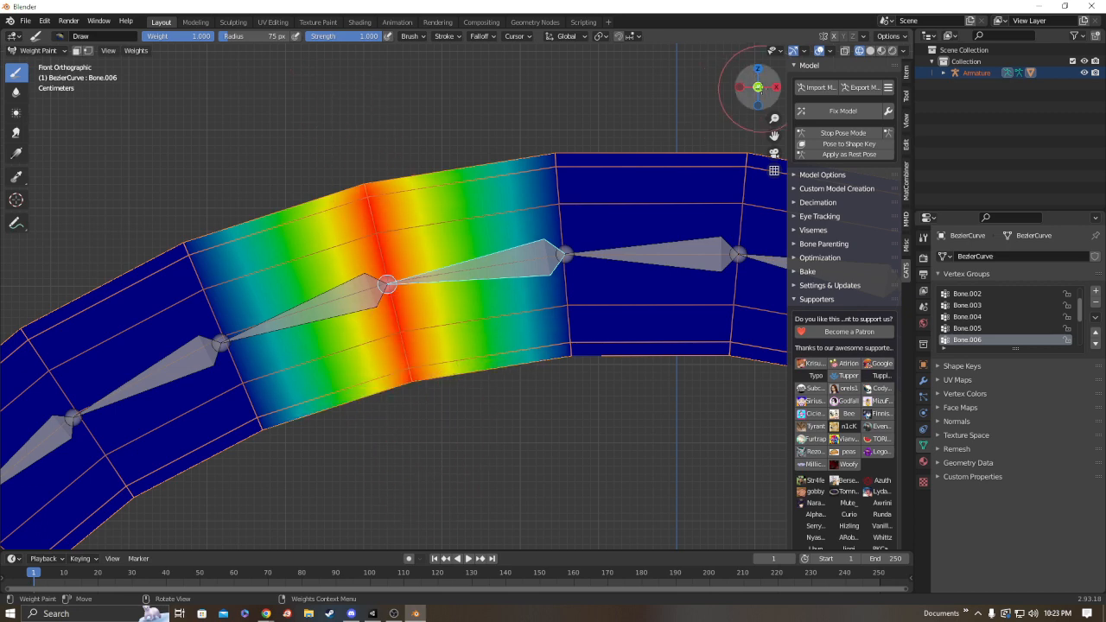
click(757, 88)
drag(487, 389, 563, 94)
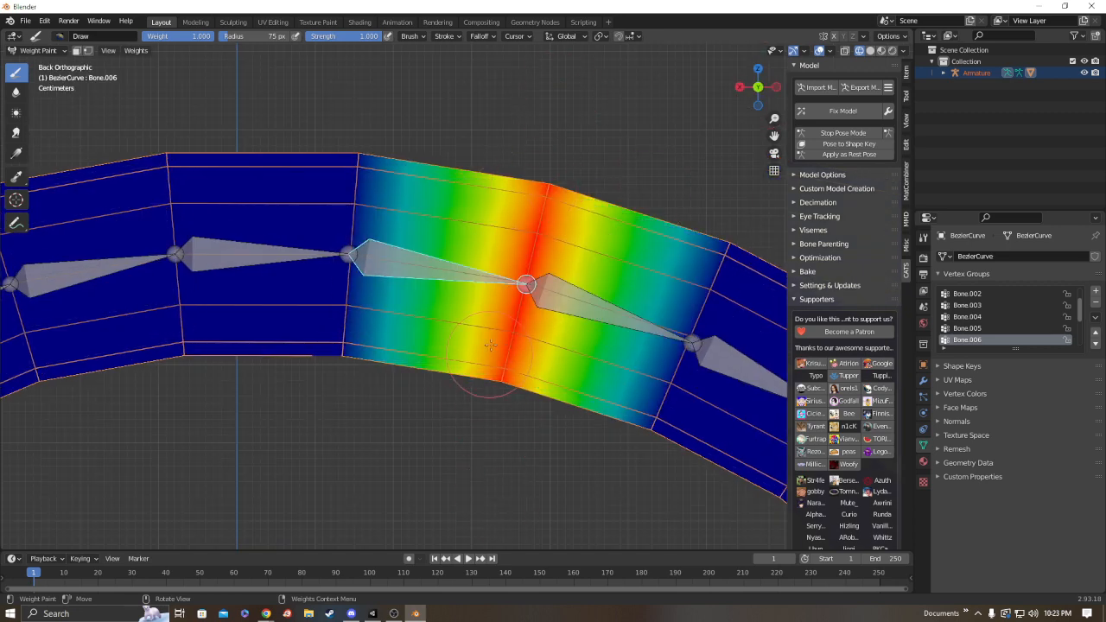
- Select Bone.007 and paint its weight around the ring at its tip on both sides of the tube
shift+middle_drag(594, 257, 445, 241)
scroll(400, 245, up, 1)
scroll(421, 269, down, 1)
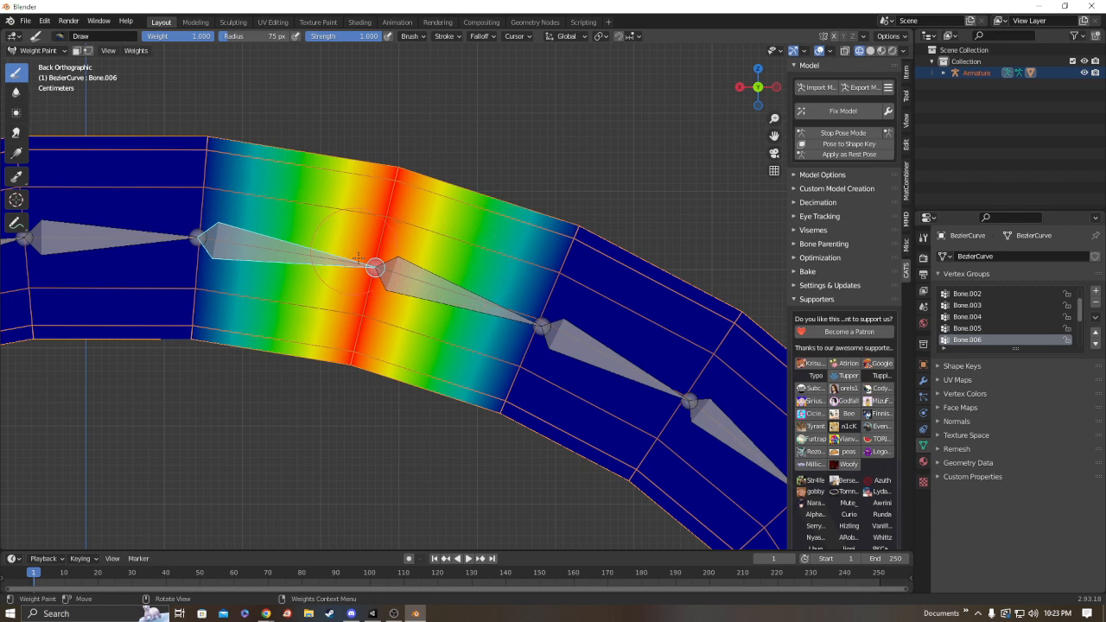
ctrl+click(449, 306)
mouse_move(590, 228)
mouse_down()
mouse_move(464, 516)
mouse_move(626, 96)
mouse_up()
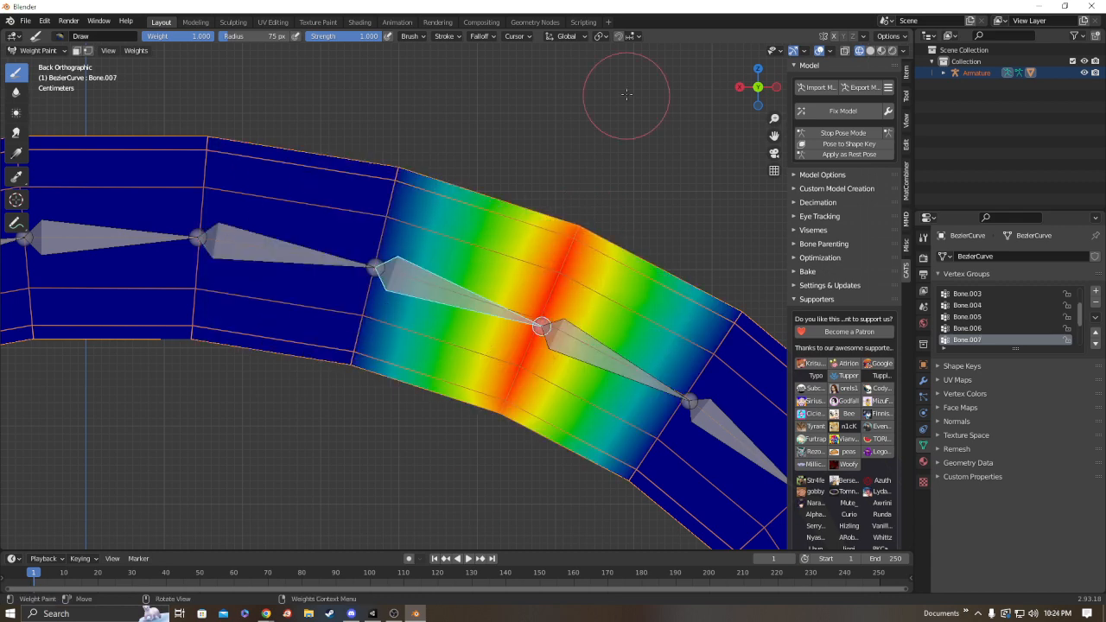
click(758, 88)
mouse_move(334, 213)
mouse_down()
mouse_move(458, 524)
mouse_move(312, 161)
mouse_up()
- Select Bone.008, undo the stroke on the ring at its base, and paint its weight around the ring at its tip
shift+middle_drag(369, 327, 495, 252)
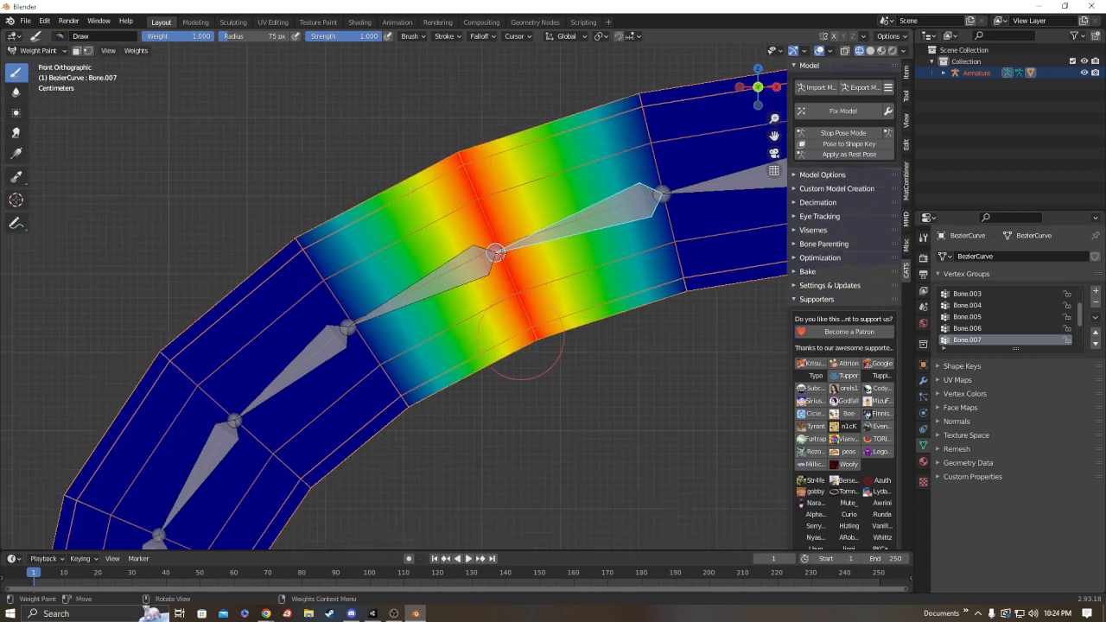
ctrl+click(460, 273)
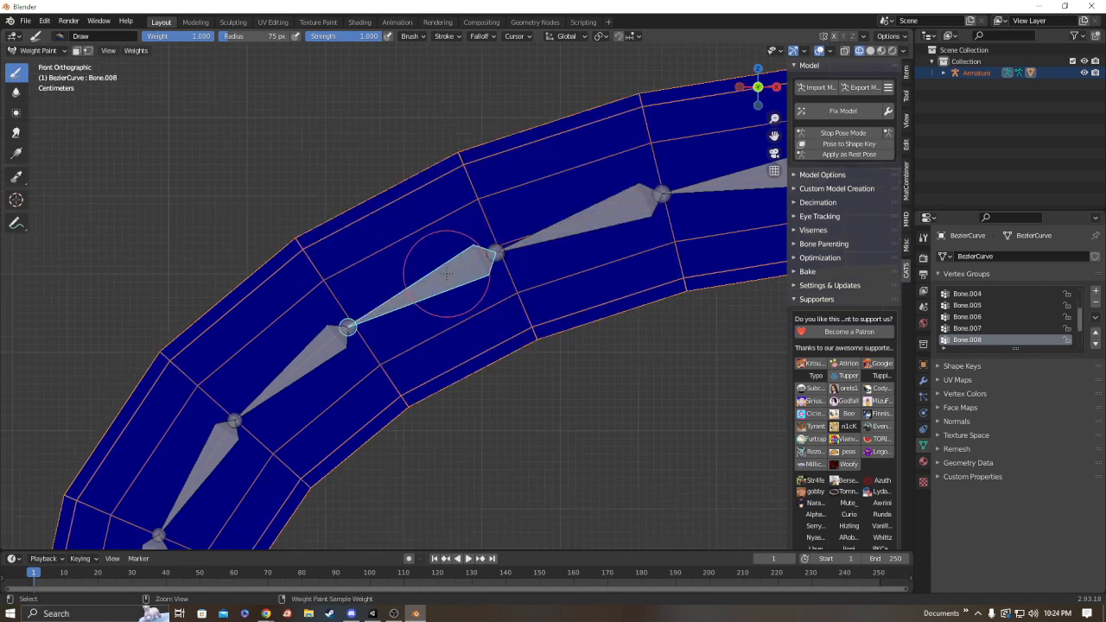
mouse_move(449, 144)
mouse_down()
mouse_move(536, 372)
mouse_move(434, 128)
mouse_up()
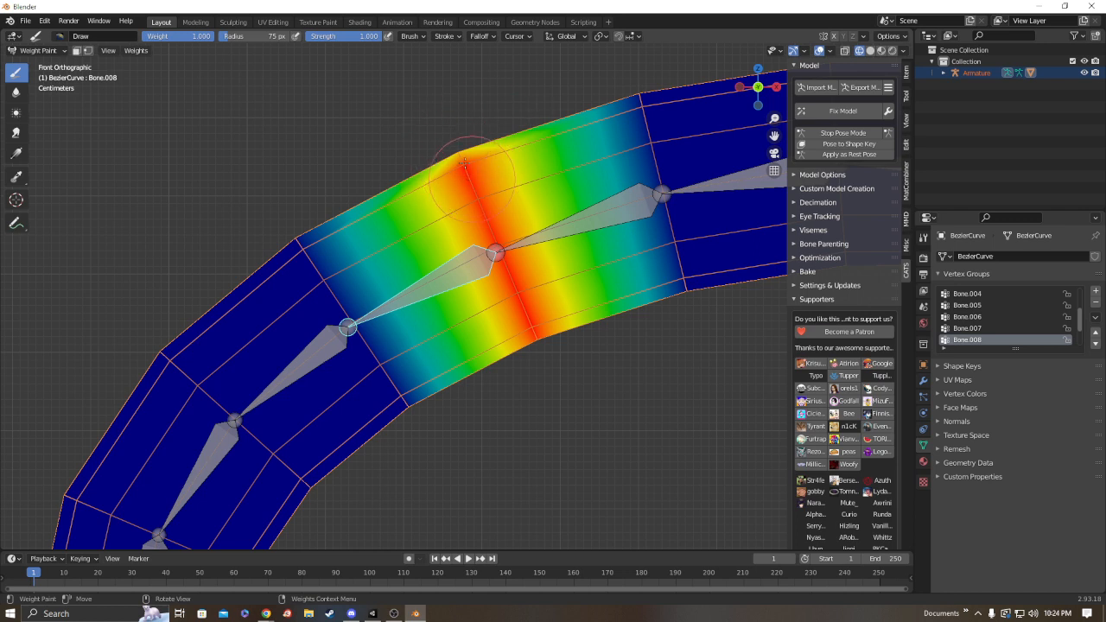
ctrl+click(443, 292)
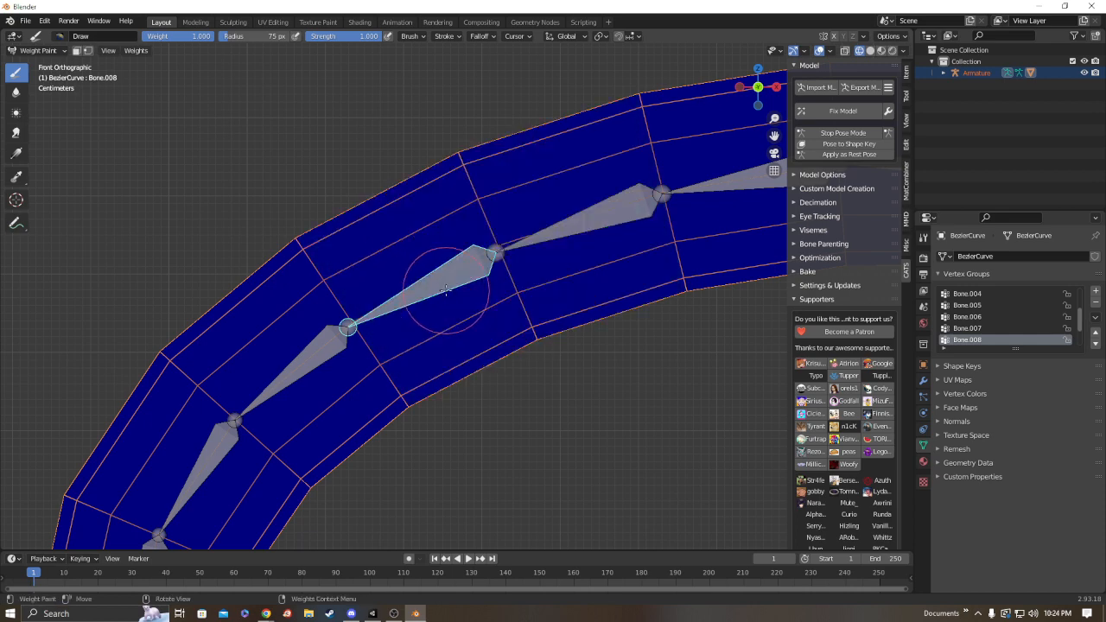
drag(261, 196, 457, 439)
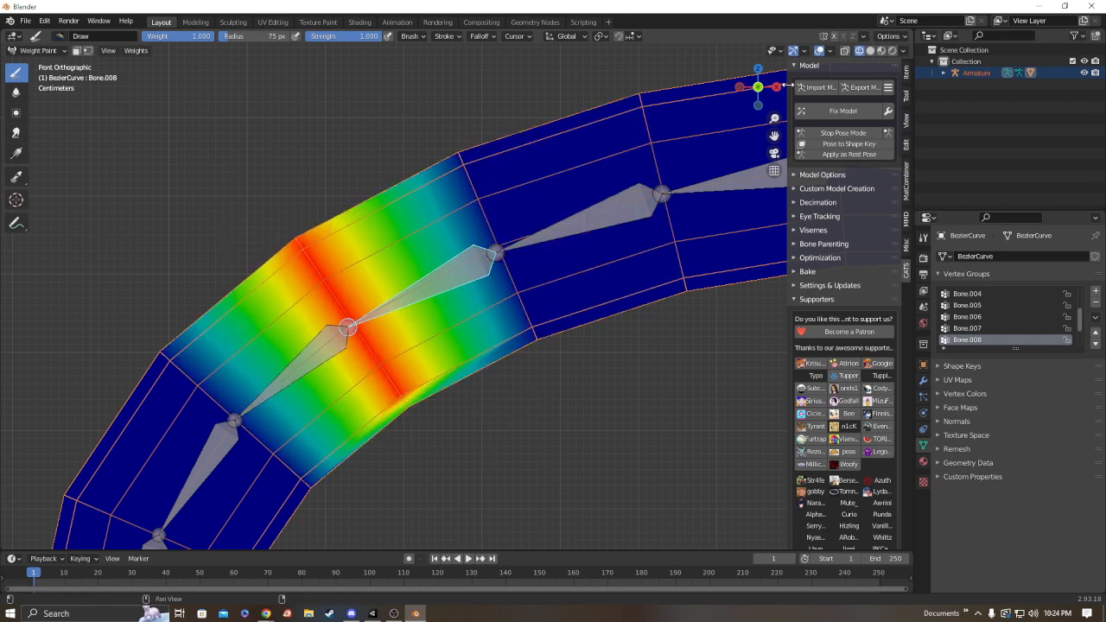
click(758, 86)
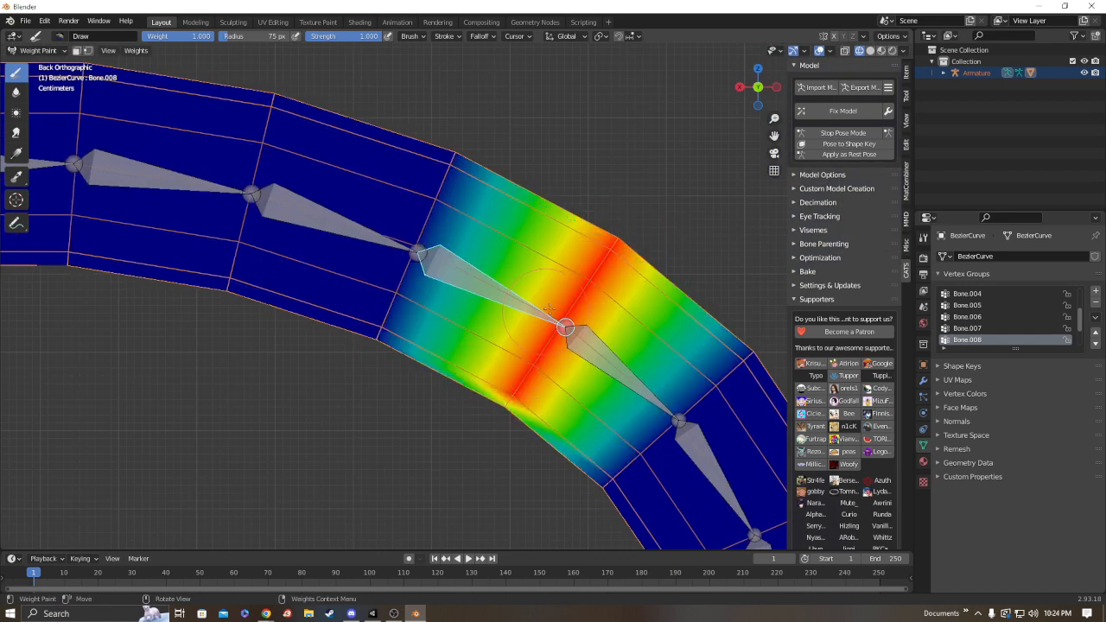
middle_drag(548, 309, 354, 457)
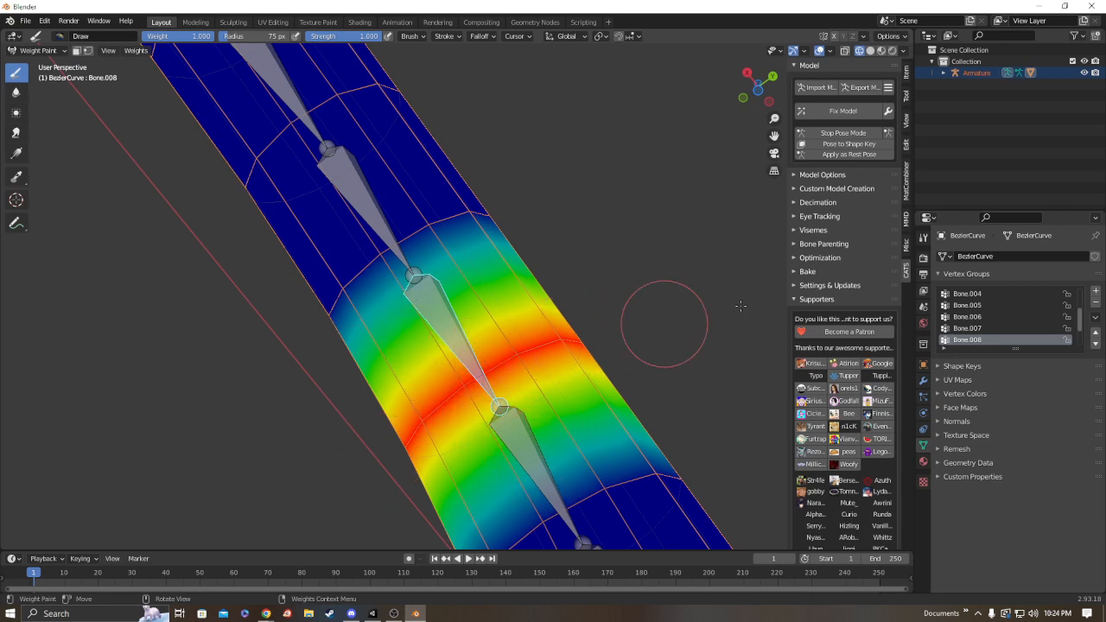
click(772, 77)
middle_drag(644, 238, 489, 277)
click(741, 93)
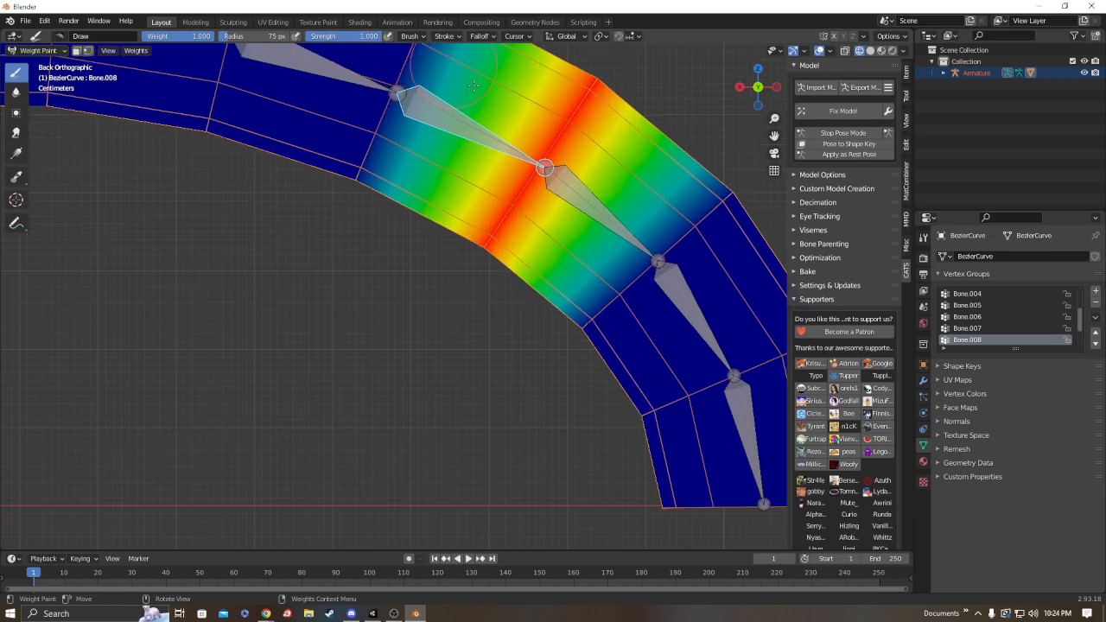
- Select Bone.009 and paint its weight around the ring at its tip from the back and front, checking the whole ring
shift+middle_drag(610, 195, 316, 163)
shift+middle_drag(414, 214, 573, 256)
scroll(566, 252, up, 1)
ctrl+click(484, 222)
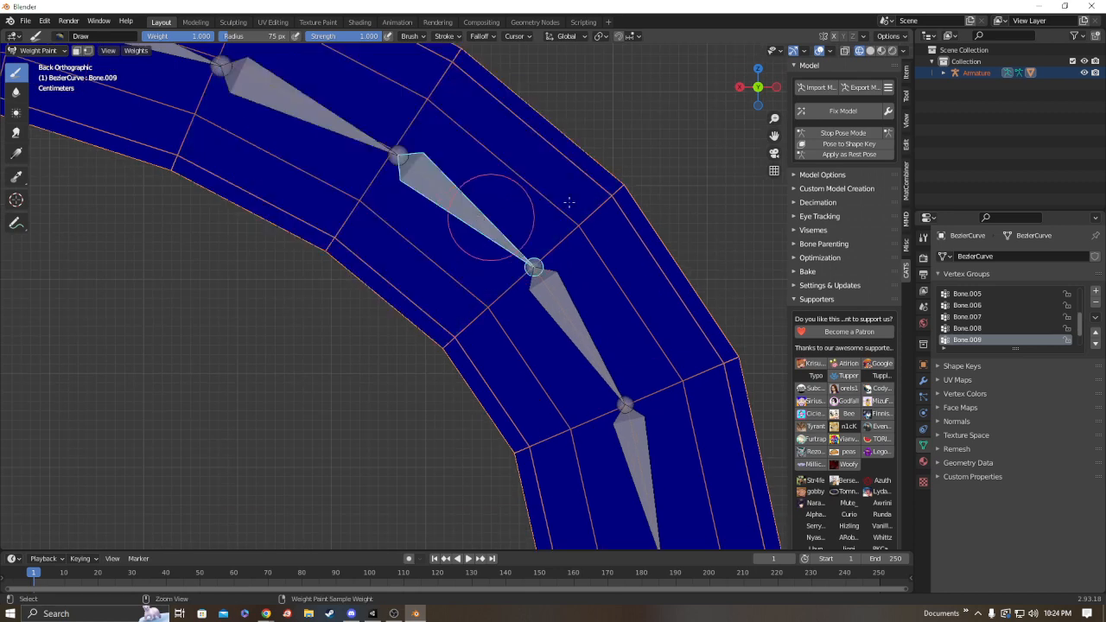
mouse_move(661, 169)
mouse_down()
mouse_move(553, 251)
mouse_move(700, 97)
mouse_move(537, 242)
mouse_move(507, 321)
mouse_move(579, 218)
mouse_up()
click(759, 87)
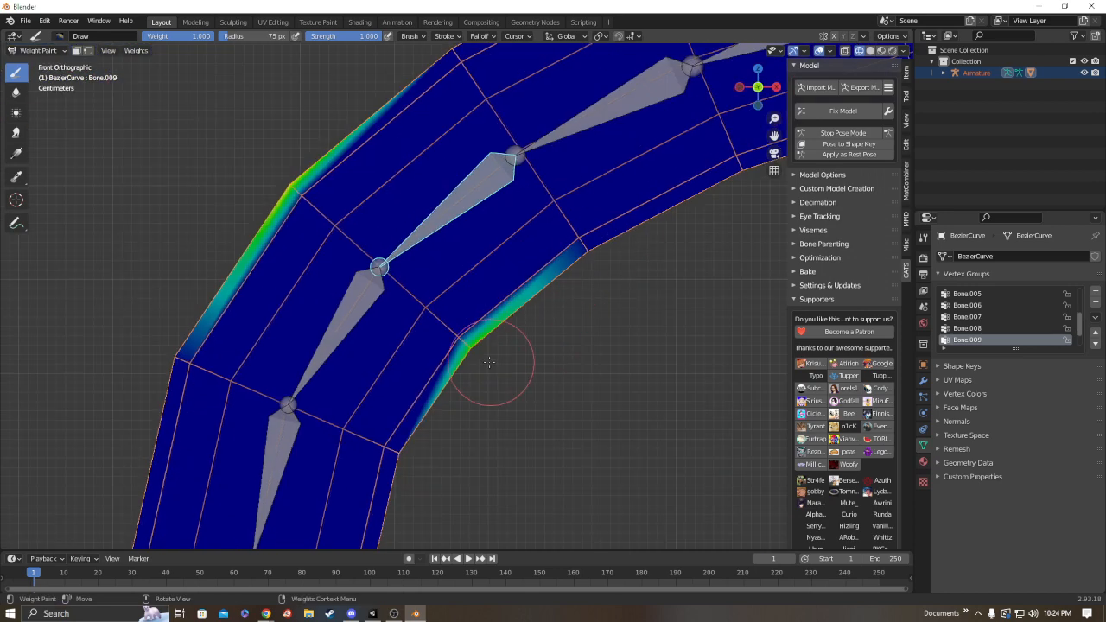
mouse_move(481, 350)
mouse_down()
mouse_move(251, 141)
mouse_move(290, 160)
mouse_up()
scroll(290, 160, down, 1)
middle_drag(291, 161, 506, 372)
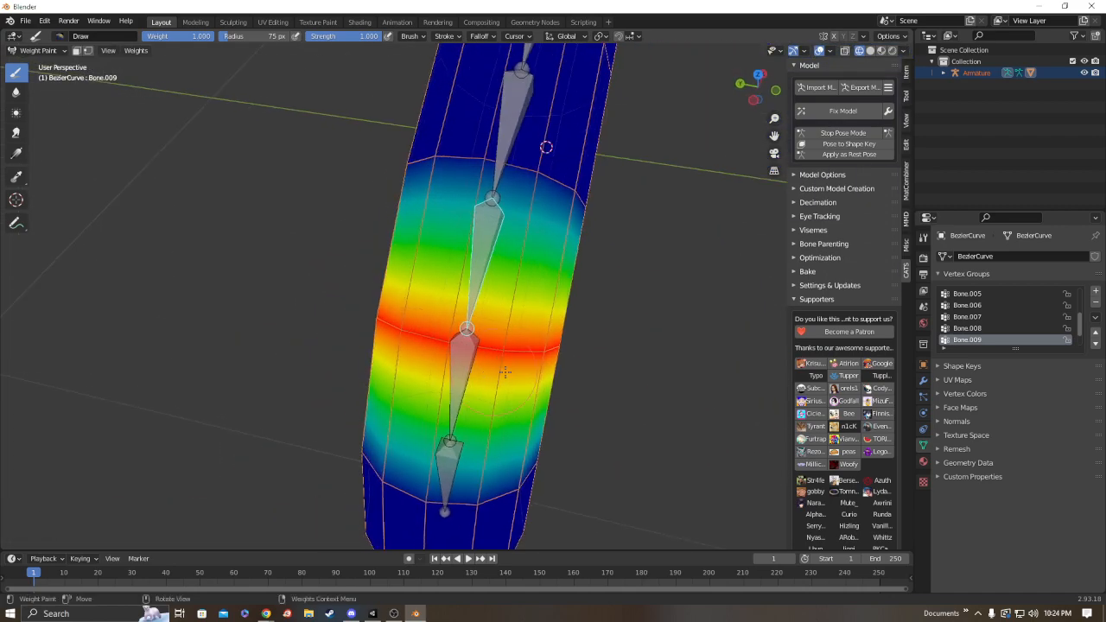
mouse_move(309, 312)
middle_down()
mouse_move(610, 247)
mouse_move(585, 267)
middle_up()
scroll(585, 267, up, 2)
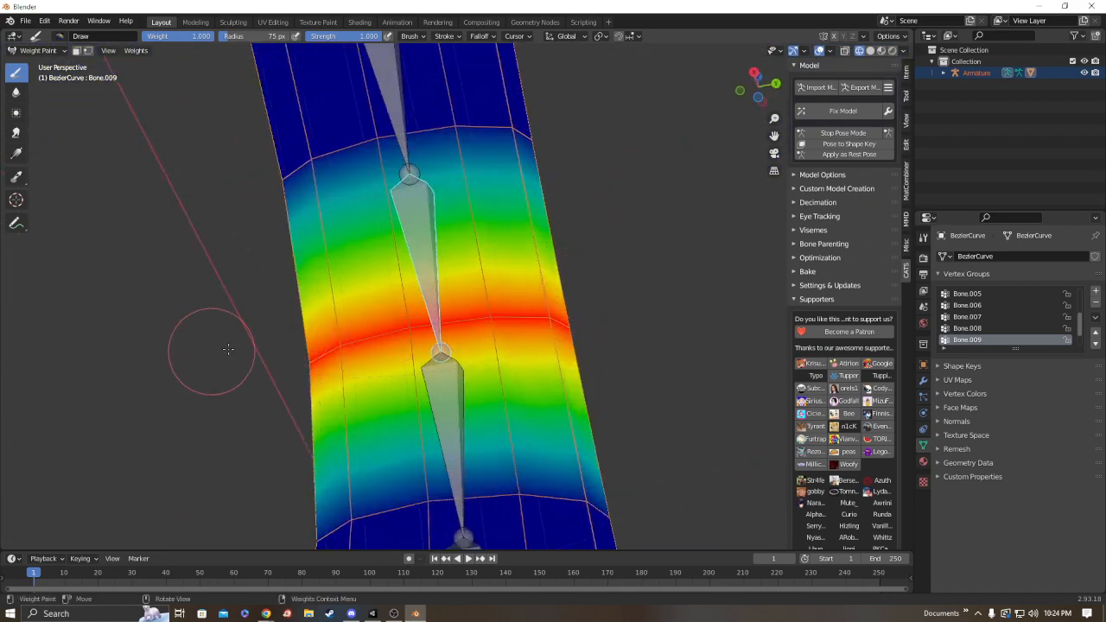
- Select Bone.010 and paint its weight around the ring at its tip, out to the tube's edges
click(776, 83)
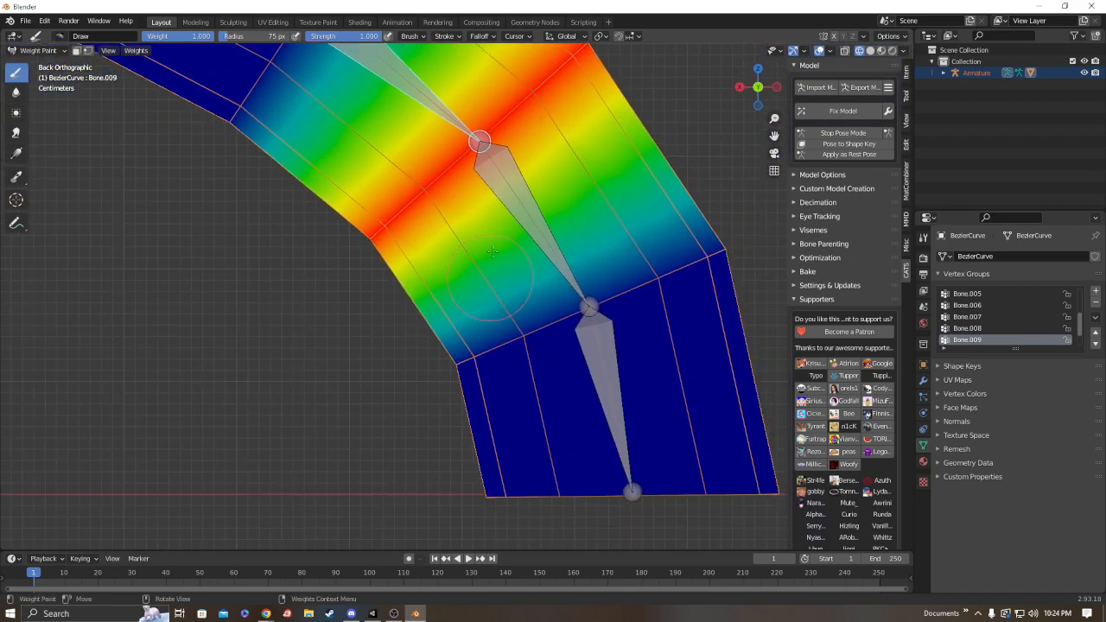
ctrl+click(547, 329)
mouse_move(546, 329)
mouse_down()
mouse_move(471, 324)
mouse_move(434, 360)
mouse_up()
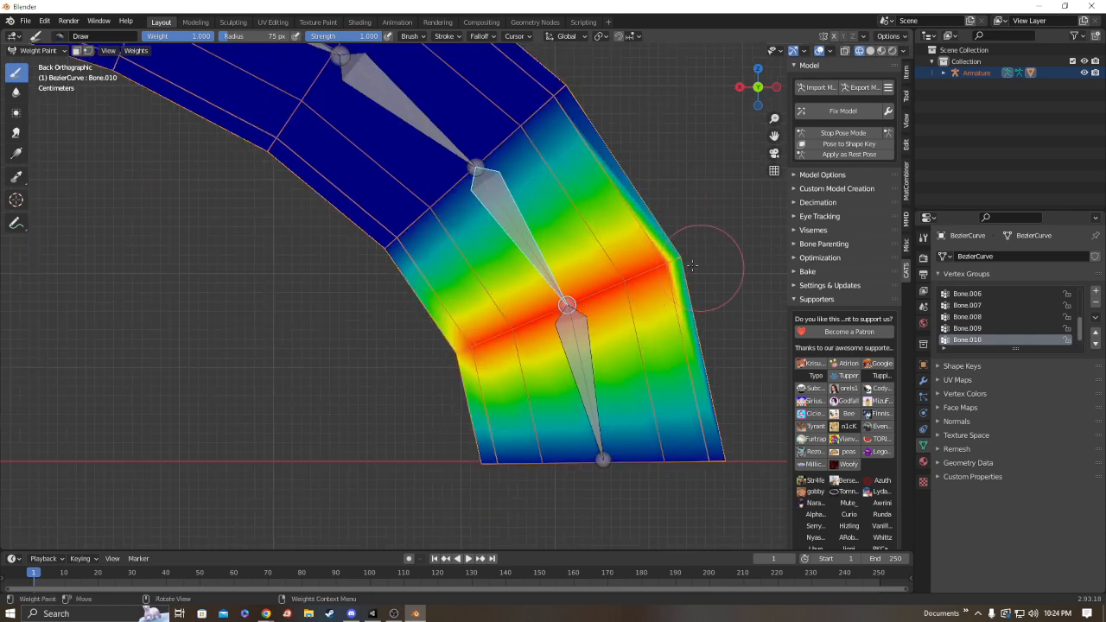
mouse_move(692, 265)
middle_down()
mouse_move(647, 306)
mouse_move(625, 373)
middle_up()
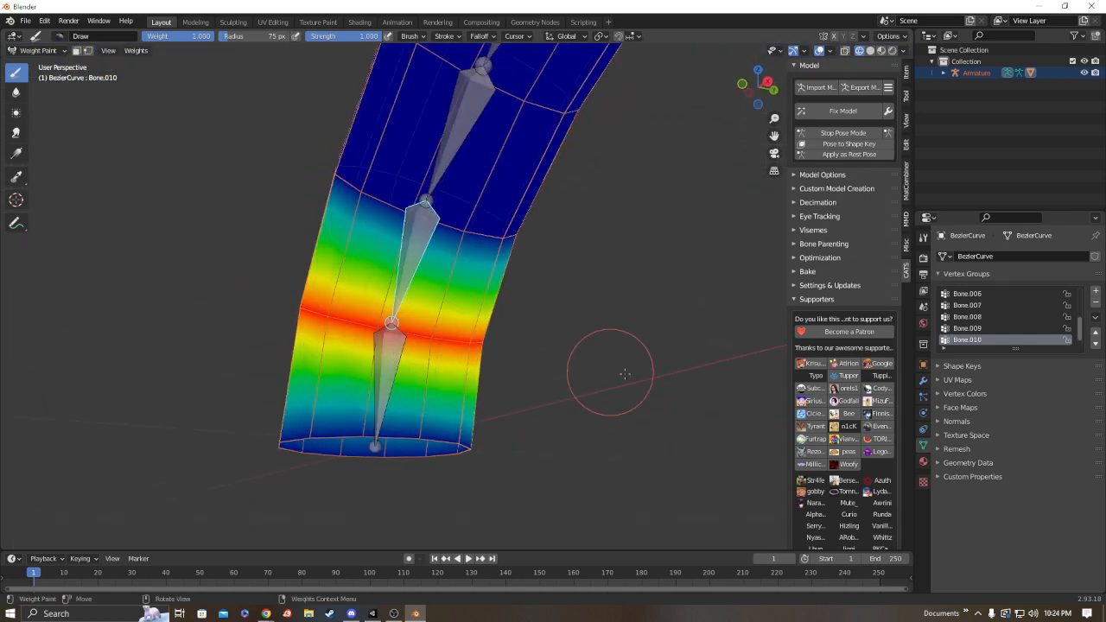
- Select Bone.011 and paint its weight around the tube's open end ring from several sides
ctrl+click(382, 372)
middle_drag(383, 371, 481, 395)
mouse_move(481, 395)
mouse_down()
mouse_move(265, 378)
mouse_move(522, 406)
mouse_move(509, 386)
mouse_move(259, 370)
mouse_up()
middle_drag(95, 344, 449, 384)
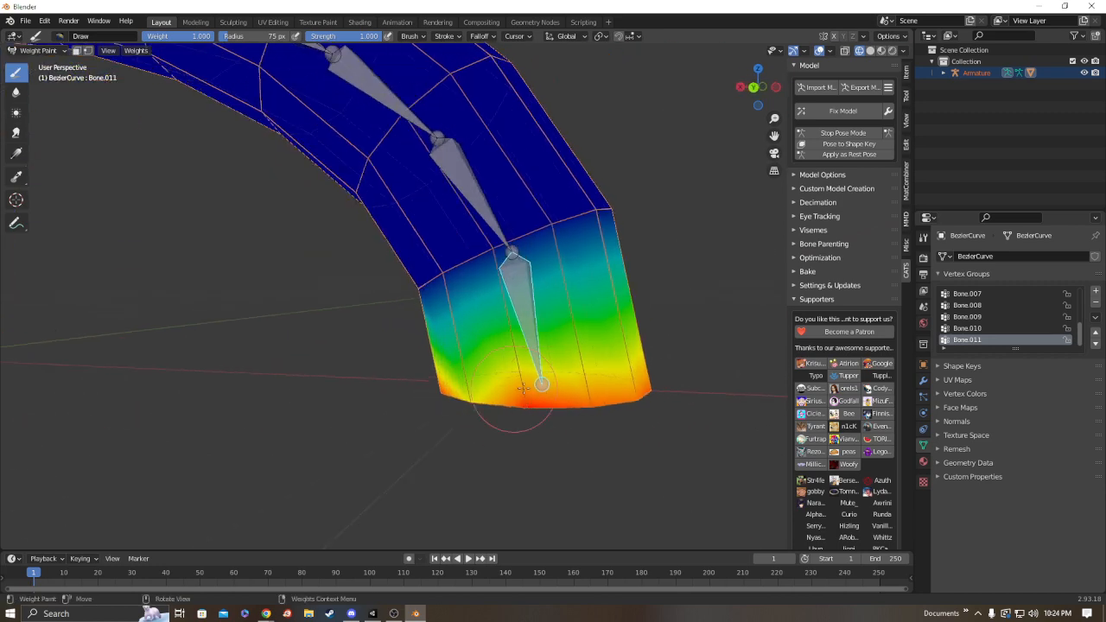
drag(516, 390, 533, 400)
mouse_move(432, 407)
middle_down()
mouse_move(617, 375)
mouse_move(700, 137)
middle_up()
click(758, 76)
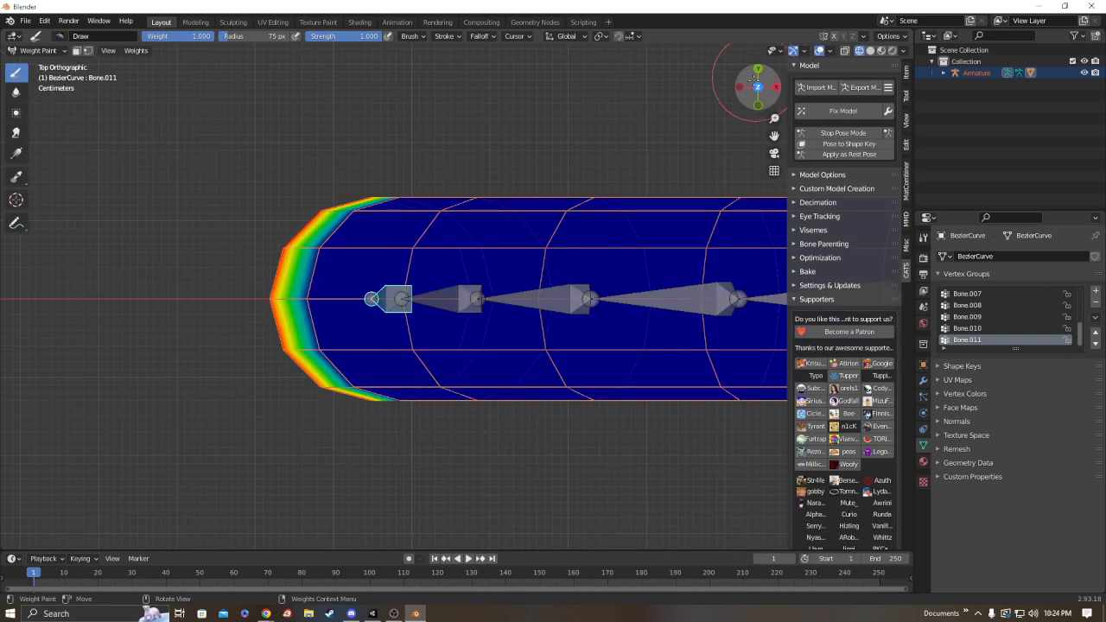
click(758, 104)
- Leave weight painting for Object Mode and display the whole tube in solid shading
click(40, 51)
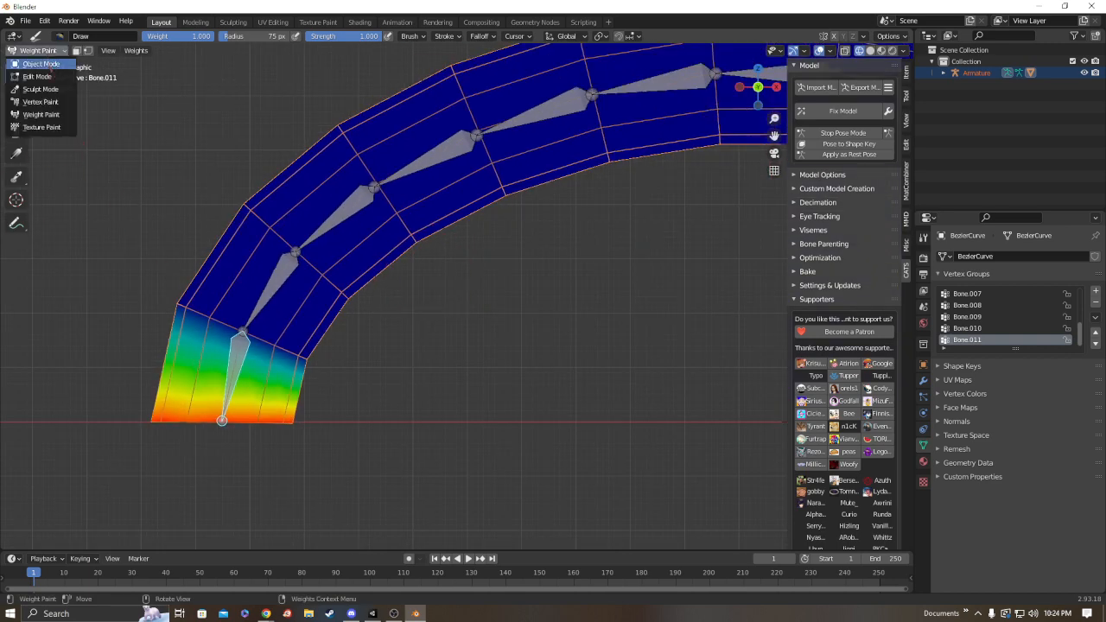
click(45, 64)
scroll(415, 260, down, 4)
shift+middle_drag(519, 276, 334, 287)
click(870, 50)
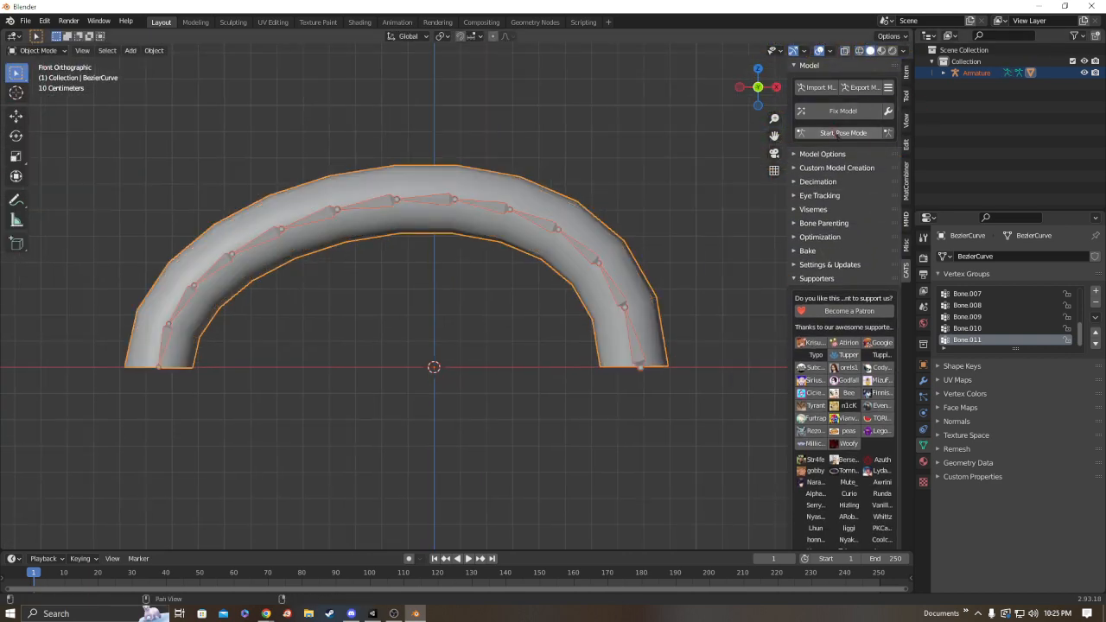
- Start Pose Mode on the armature and test-rotate the base bone, undoing the rotation
click(843, 132)
key(r)
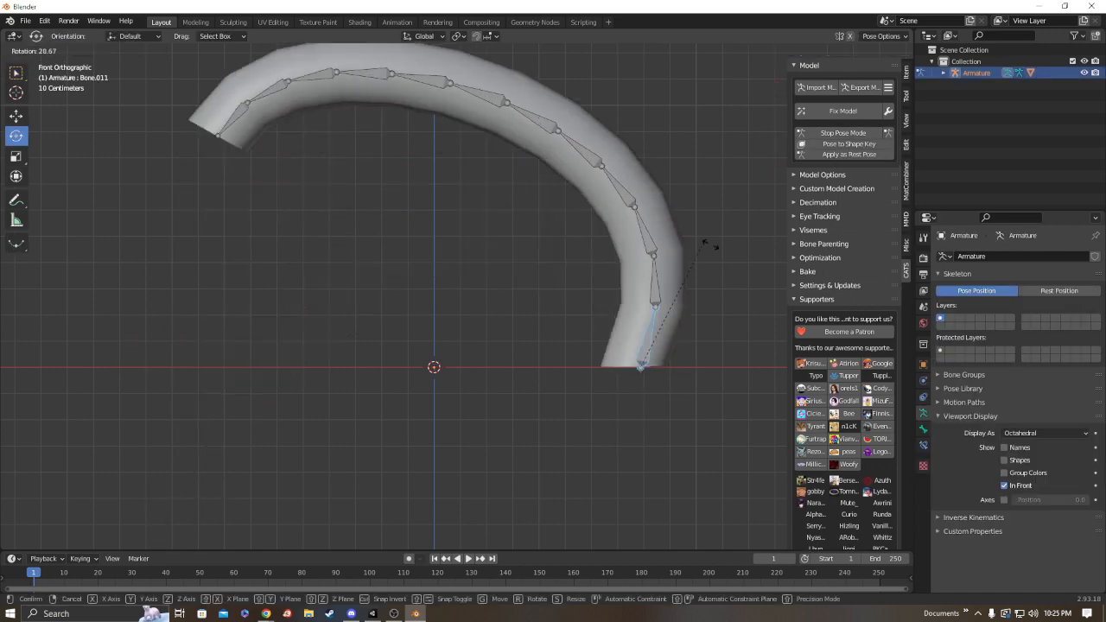
click(595, 243)
key(ctrl+z)
- Rotate Bone.001 and Bone.002 clockwise in the front view to bend the tube's lower part upright
scroll(671, 253, down, 1)
shift+middle_drag(670, 253, 630, 267)
scroll(631, 267, up, 1)
click(534, 309)
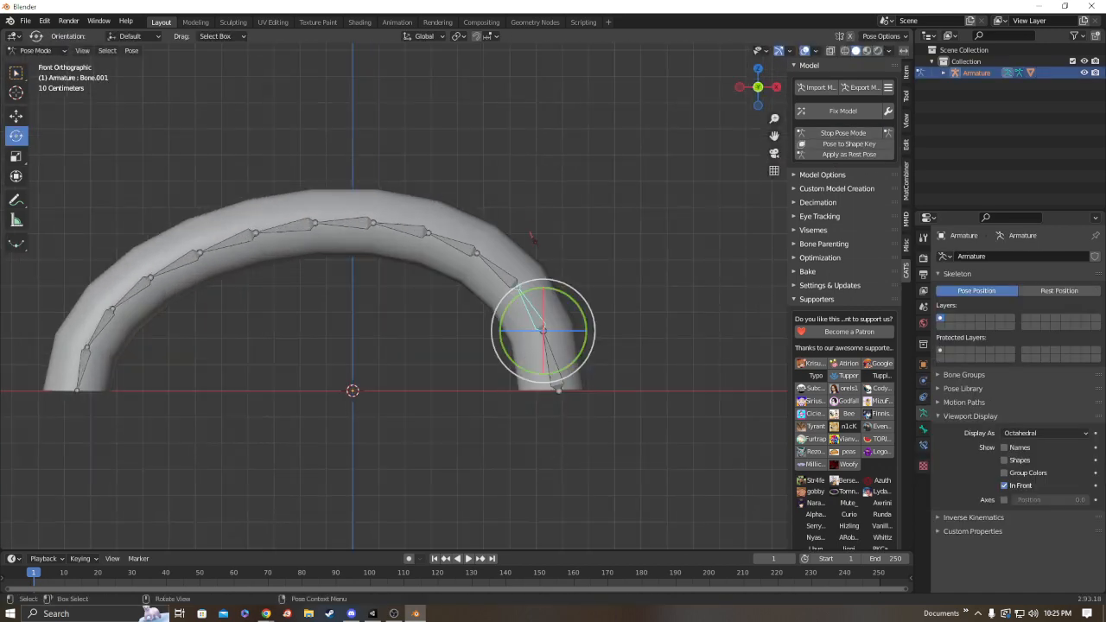
key(r)
click(620, 213)
click(538, 257)
key(r)
click(605, 258)
- Rotate Bone.003 and Bone.004 clockwise so the tube starts curving the opposite way
click(559, 216)
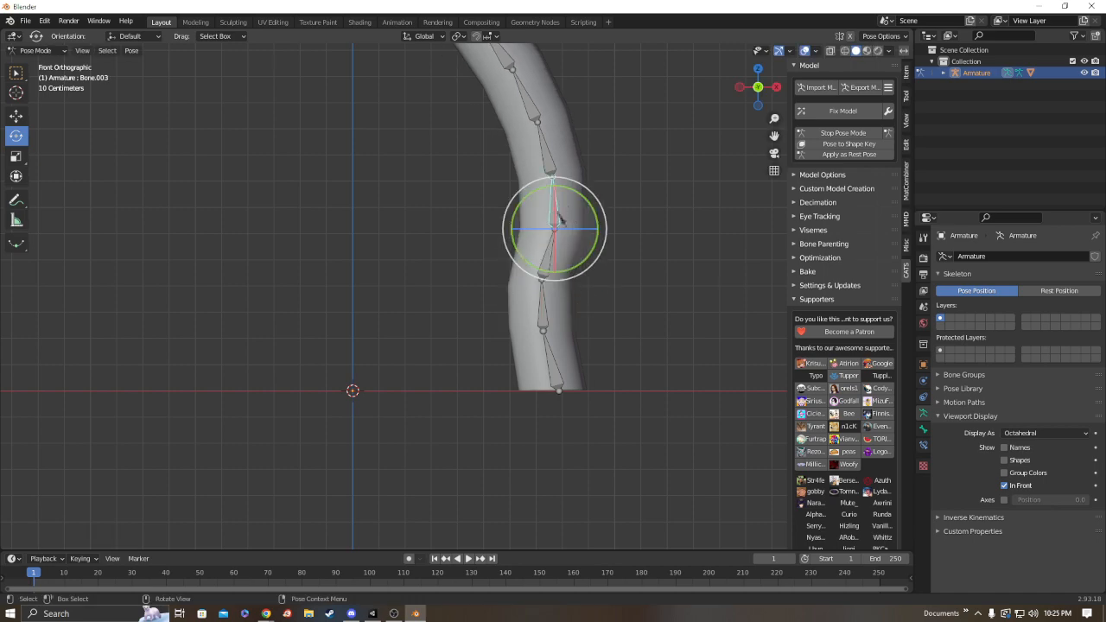
scroll(594, 190, down, 2)
shift+middle_drag(595, 188, 521, 228)
key(r)
click(579, 222)
click(468, 245)
key(r)
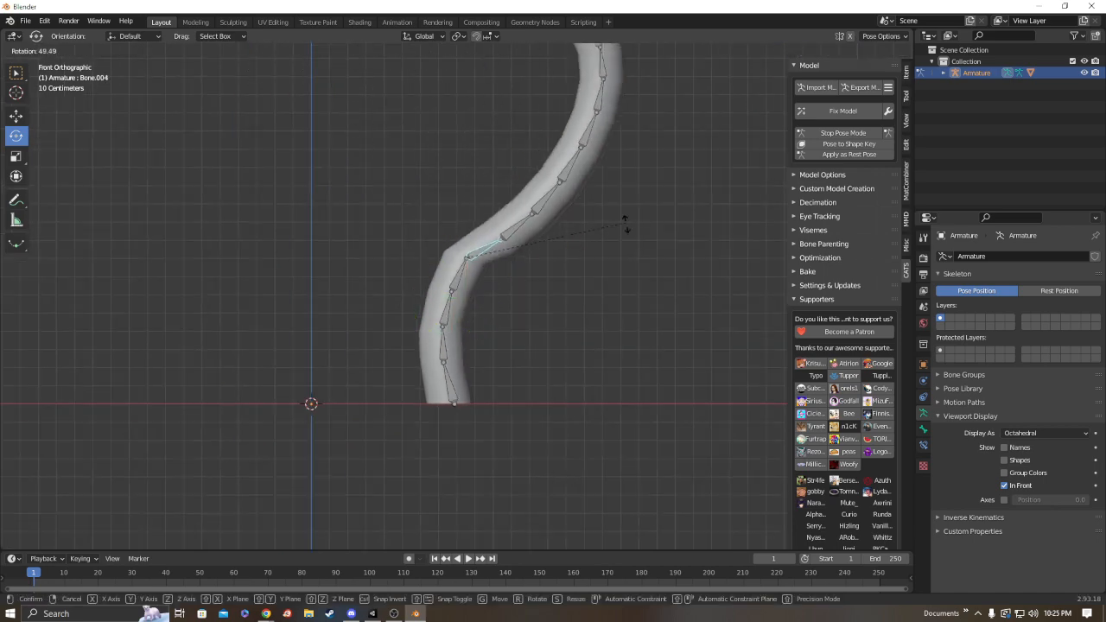
click(594, 181)
- Rotate Bone.005 and Bone.006 clockwise to continue the reversed bend through the middle of the tube
click(501, 218)
shift+middle_drag(562, 119, 513, 214)
key(r)
click(580, 238)
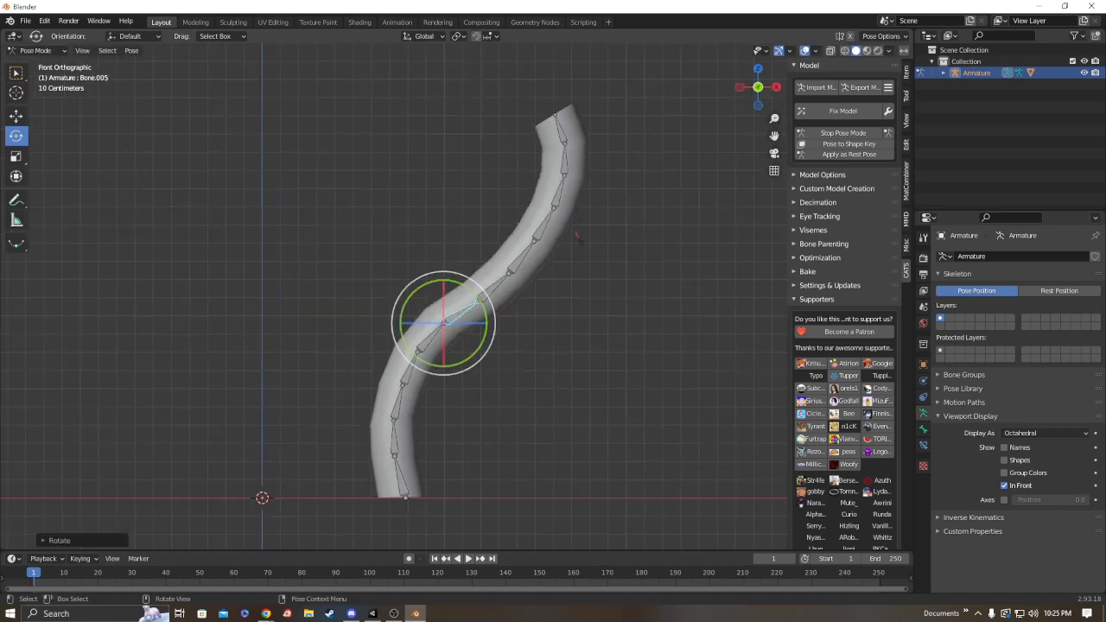
click(497, 283)
key(r)
click(581, 280)
- Try rotating Bone.006 further clockwise, and undo that rotation
key(r)
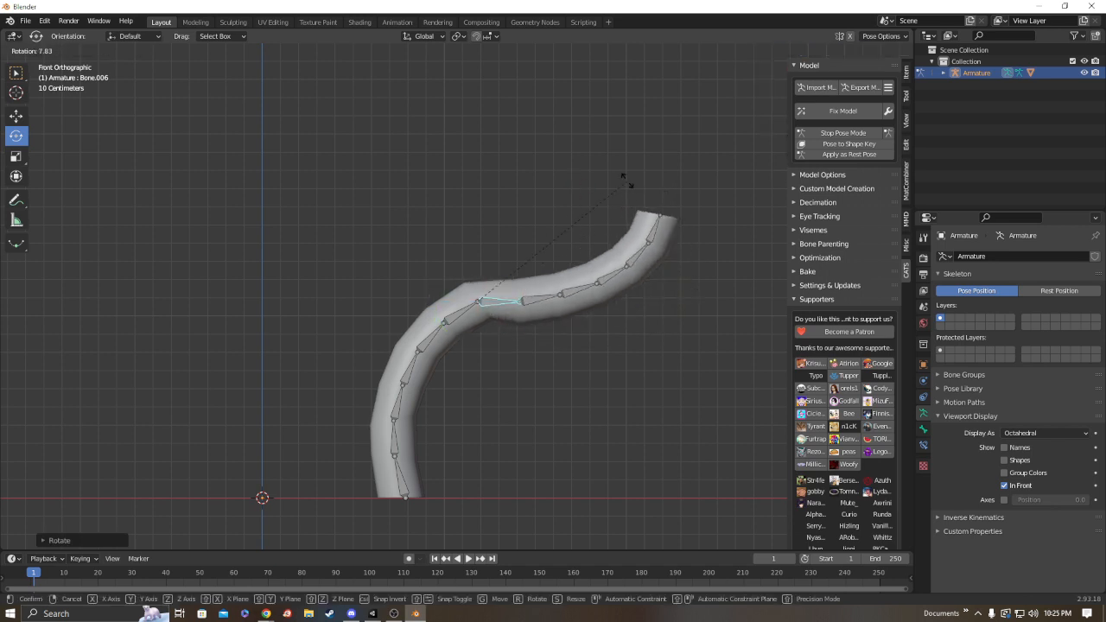
click(627, 181)
key(ctrl+z)
- Rotate Bone.007 and Bone.008 clockwise to bend the tube over the top of the arch and downward
click(538, 292)
key(r)
click(620, 190)
click(581, 311)
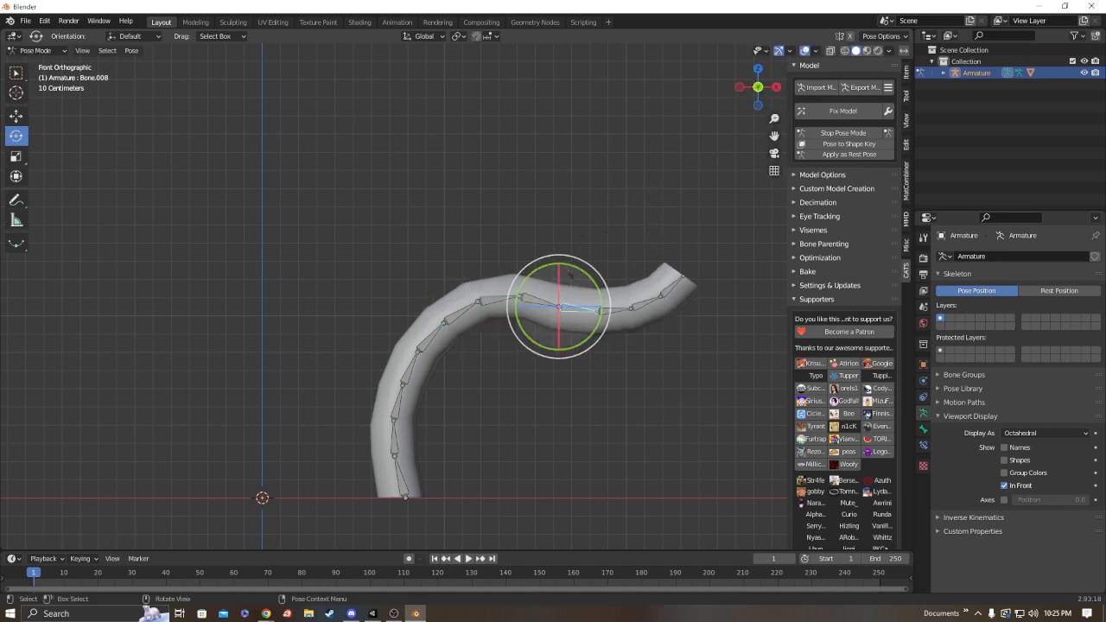
key(r)
click(623, 226)
- Rotate Bone.009 and Bone.010 clockwise to turn the tube's end section down and inward
shift+middle_drag(595, 336, 506, 243)
click(506, 251)
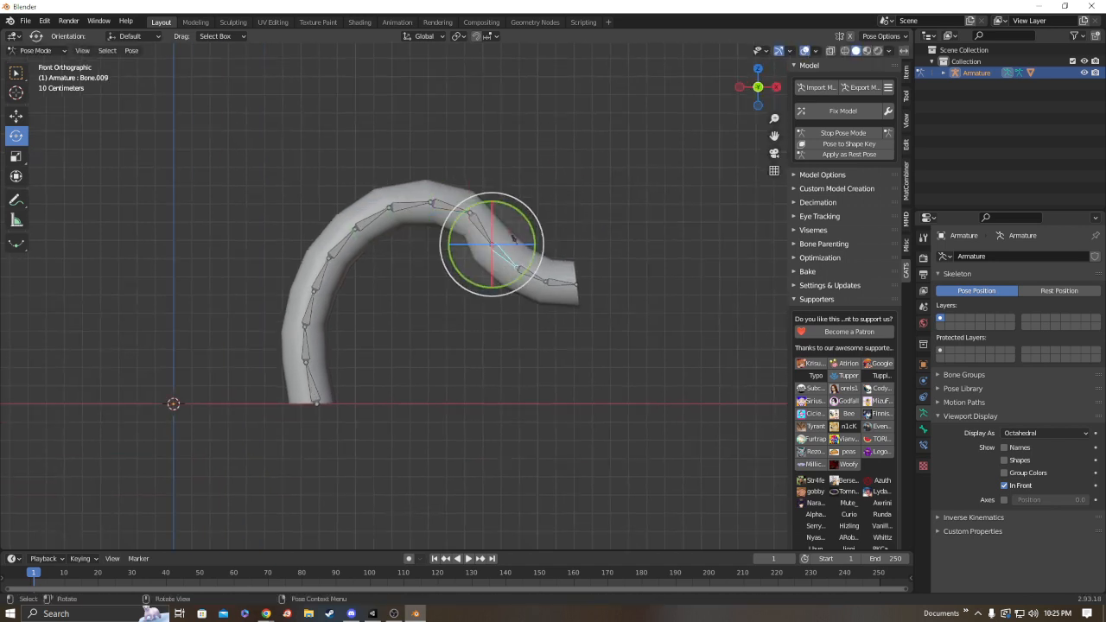
key(r)
click(577, 160)
click(508, 308)
scroll(513, 190, up, 2)
key(r)
click(597, 195)
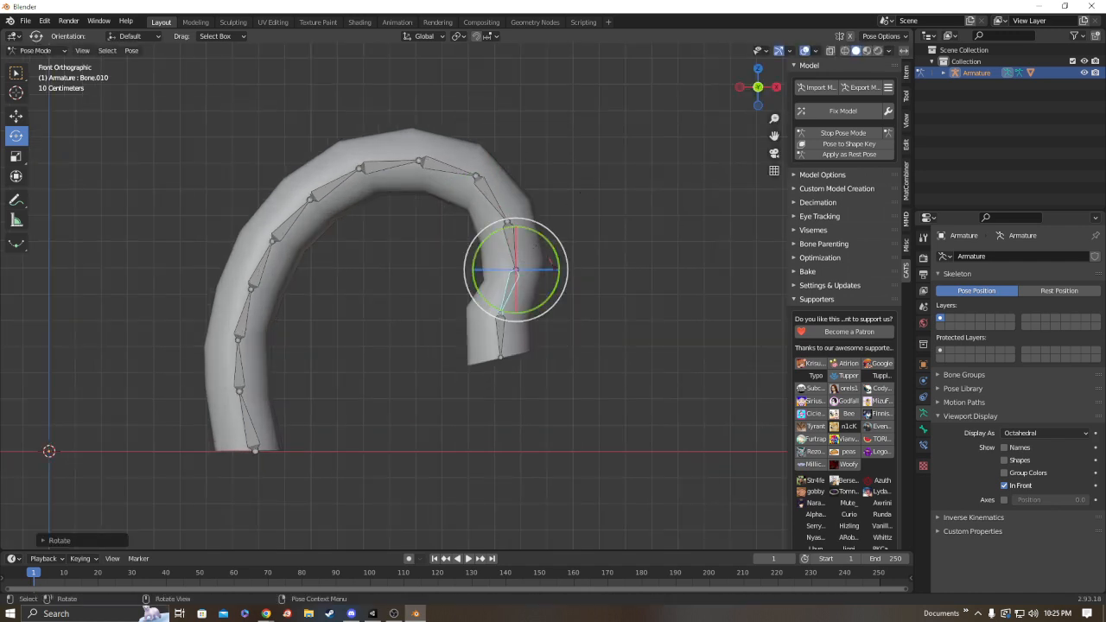
- Try rotating Bone.011 at the tube's end and scaling it to about 0.29, and undo both changes
click(506, 339)
key(r)
click(608, 281)
key(s)
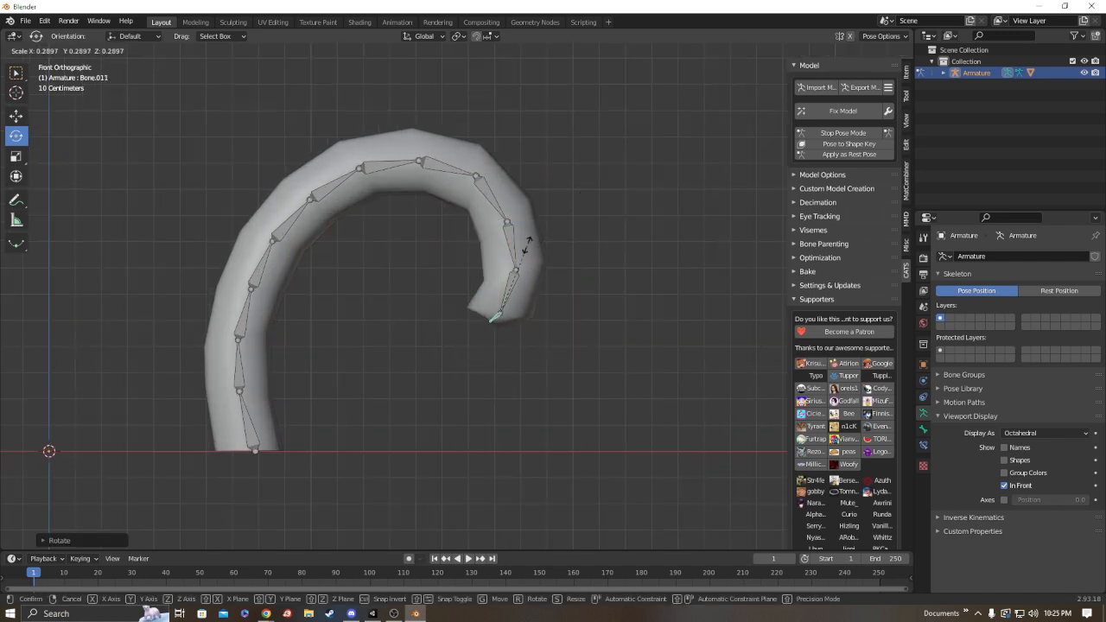
click(526, 244)
key(ctrl+z)
key(ctrl+z)
- Scale down Bone.003 and Bone.004 to start tapering the tube above its lower section
click(263, 277)
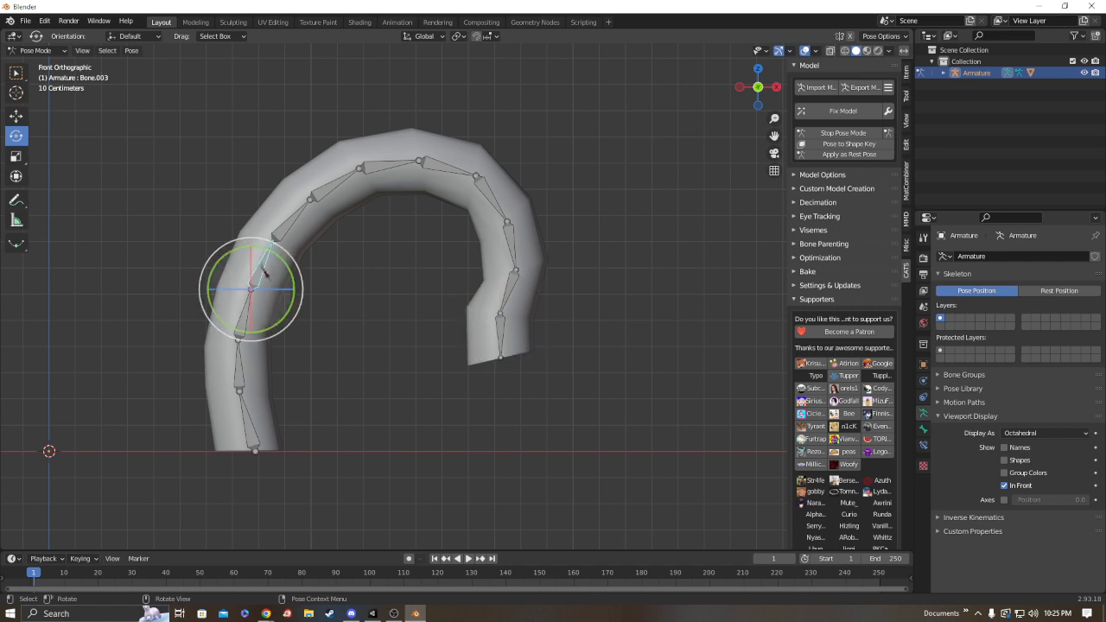
key(s)
click(295, 210)
click(279, 239)
key(s)
click(334, 171)
- Scale down Bone.005 and Bone.006 to continue the taper over the arch, undoing the extra resize of Bone.006
click(297, 230)
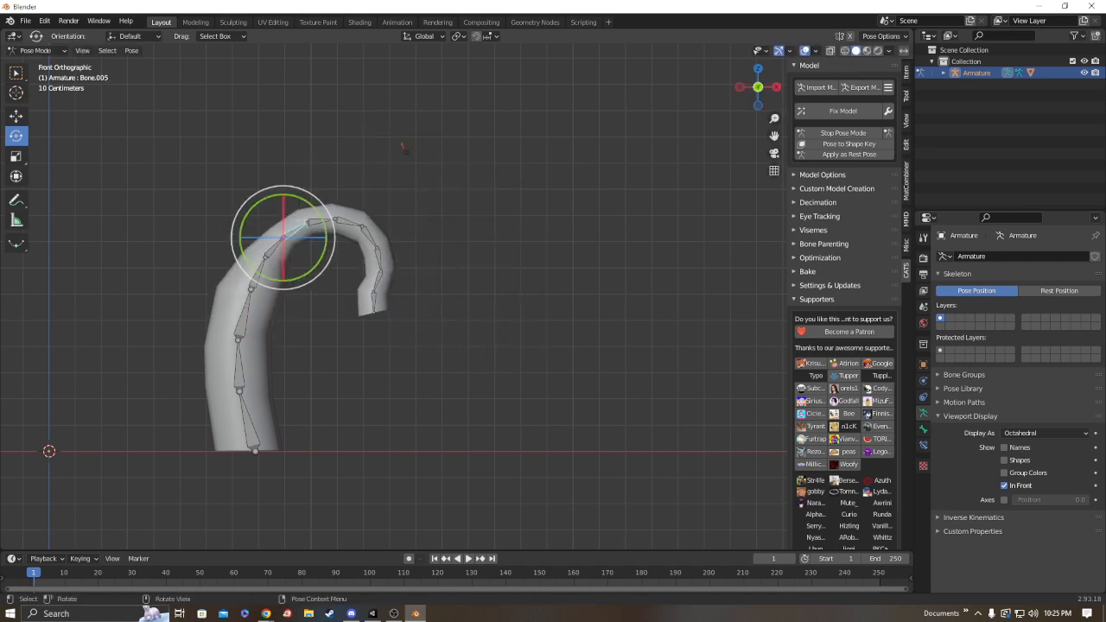
key(s)
click(369, 173)
click(311, 226)
key(s)
click(341, 231)
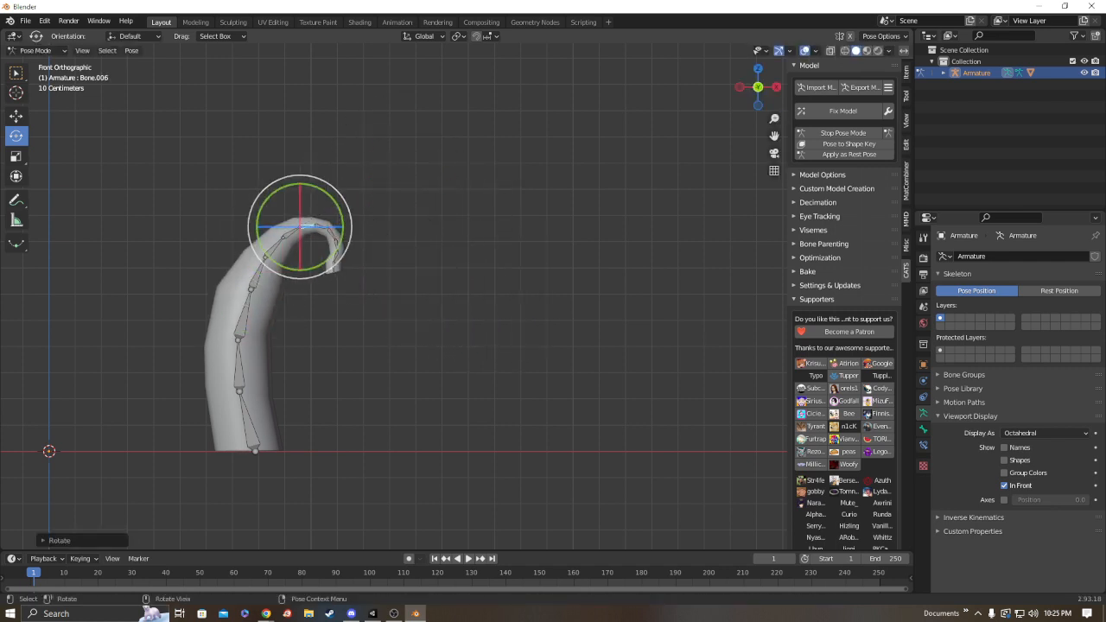
key(s)
click(318, 226)
scroll(318, 227, up, 4)
key(ctrl+z)
- Scale down Bone.007 and the following bone to narrow the tube just past the top of the arch
click(174, 152)
key(s)
click(287, 153)
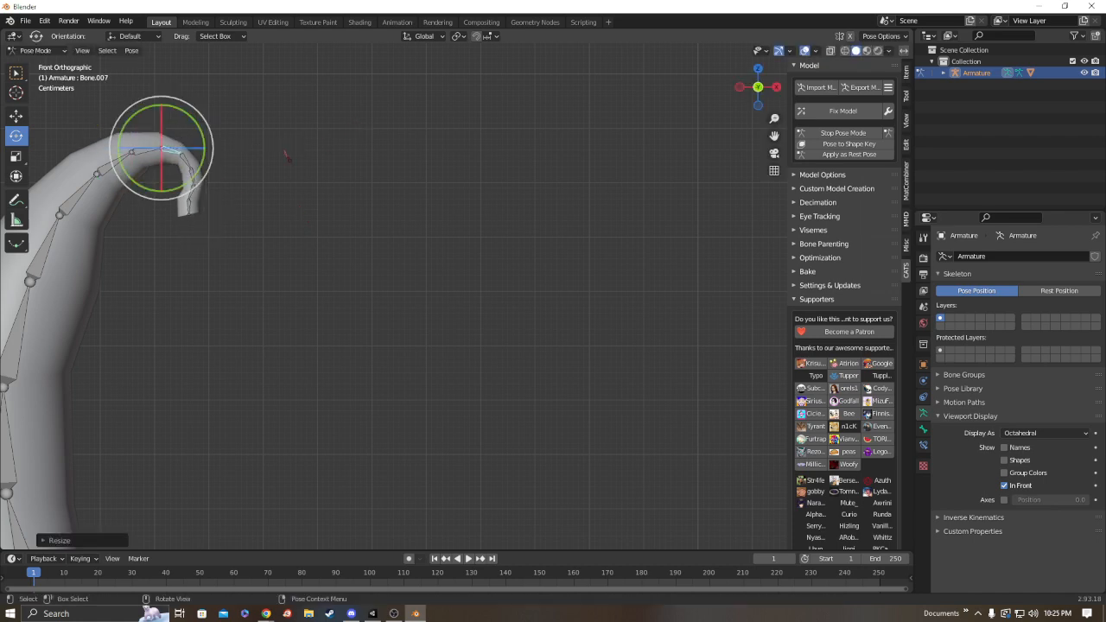
click(193, 178)
key(s)
click(345, 123)
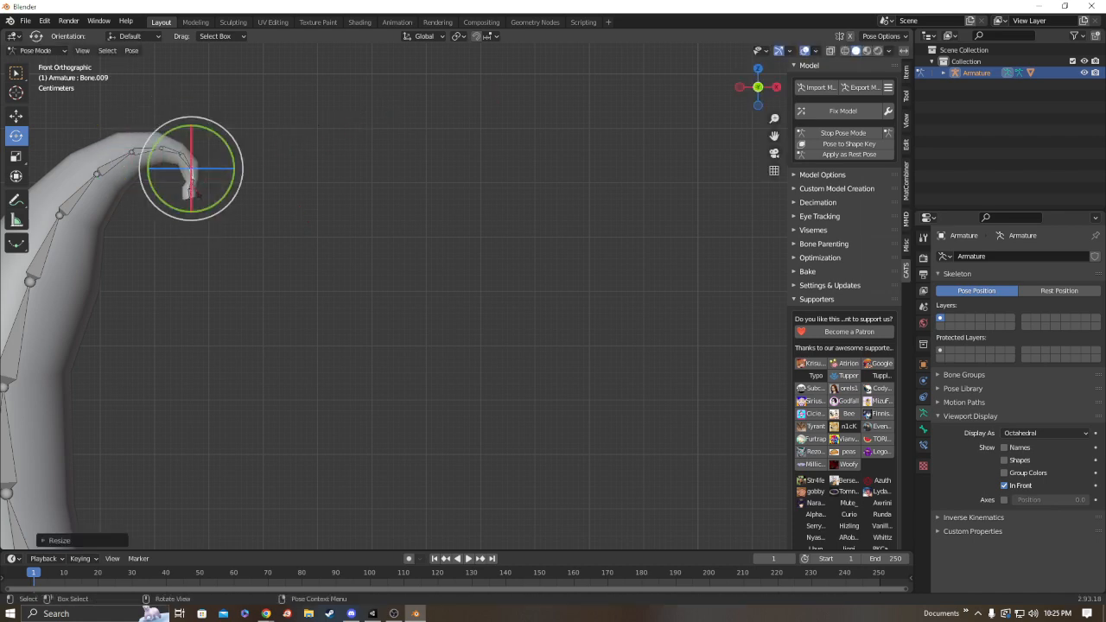
- Scale down the remaining end bones through Bone.011 to taper the tube's end into a small tip
click(196, 192)
key(s)
click(286, 141)
click(192, 187)
key(s)
click(290, 181)
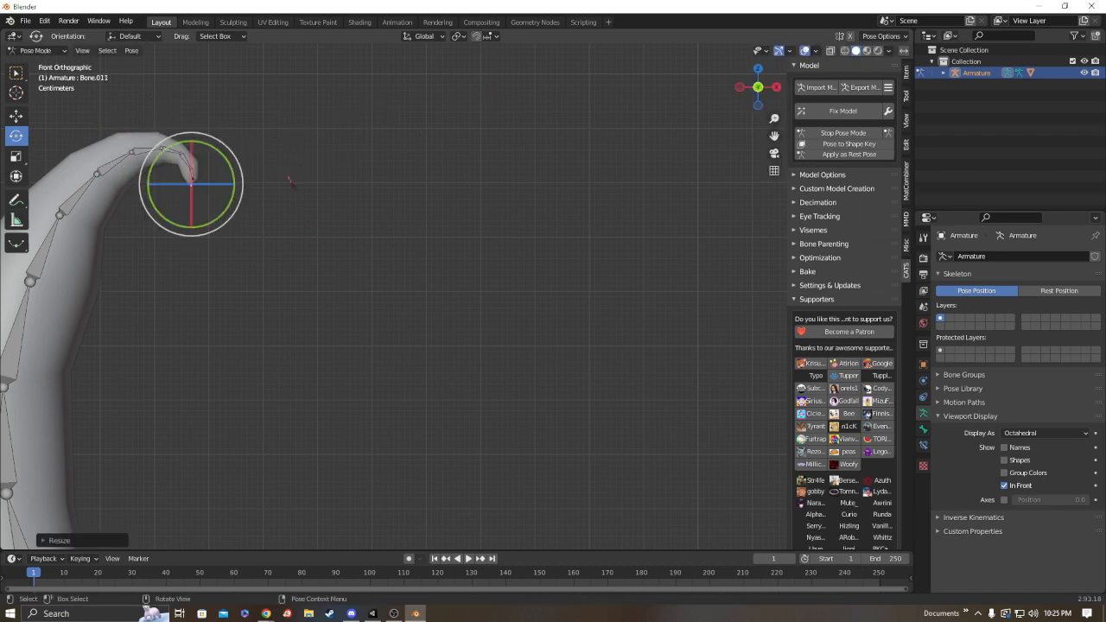
- Check the tapered, curled tube from another angle and stop pose mode
scroll(290, 181, down, 3)
middle_drag(289, 181, 735, 142)
scroll(738, 141, down, 4)
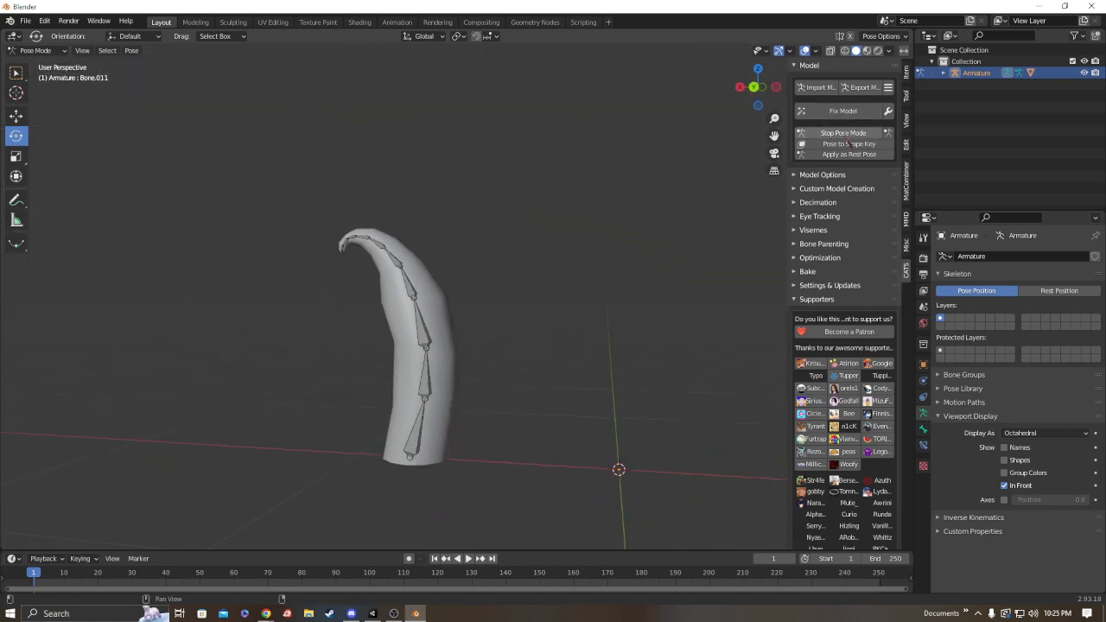
click(843, 133)
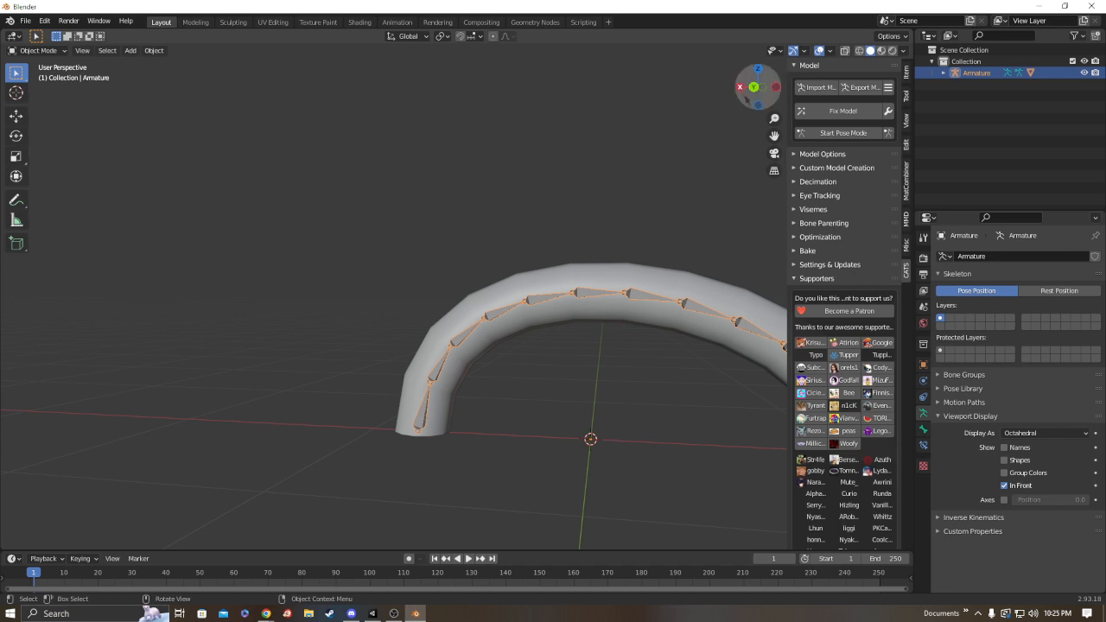
- Examine the tube and its bone chain in the rest shape from behind, and deselect the armature
click(754, 87)
shift+middle_drag(570, 304, 427, 290)
scroll(424, 291, up, 3)
scroll(427, 287, down, 2)
click(429, 284)
click(413, 277)
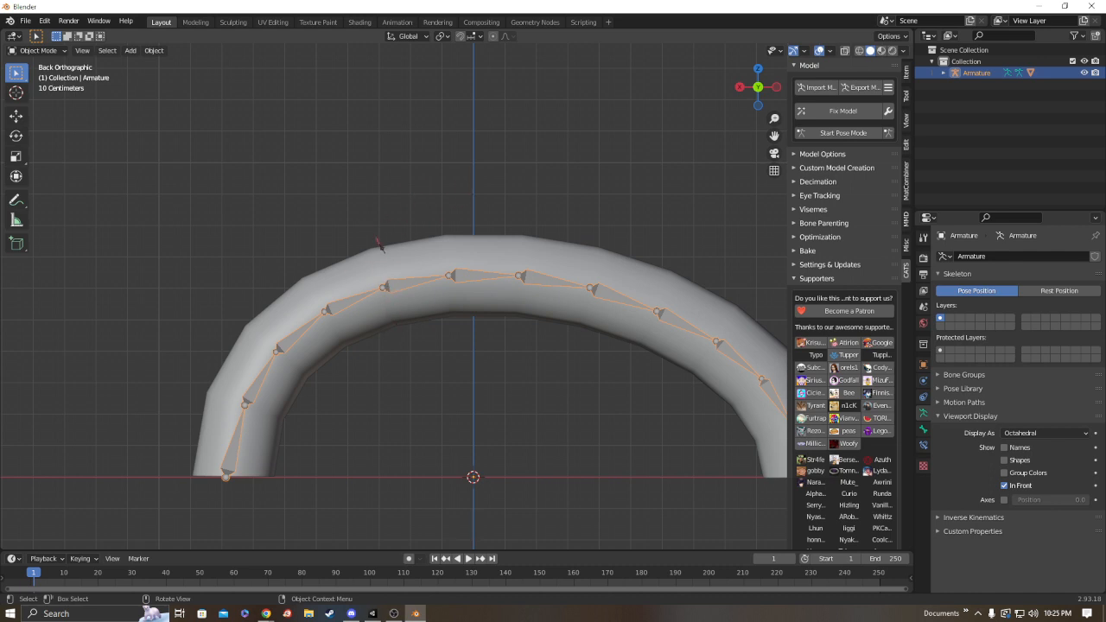
click(567, 188)
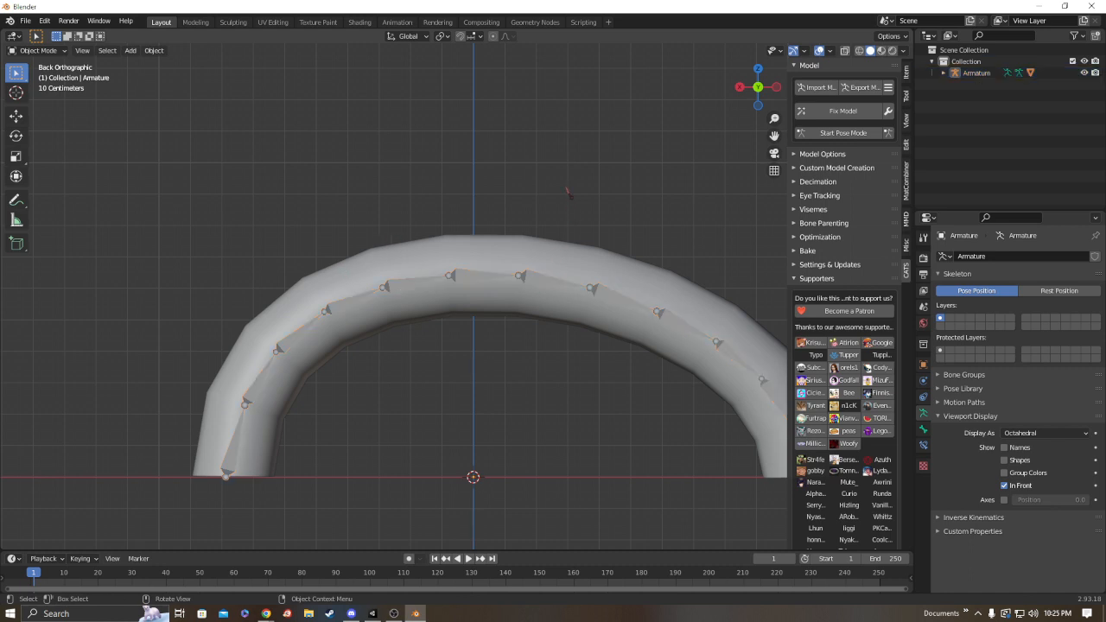
click(463, 287)
click(469, 280)
click(657, 173)
scroll(643, 176, down, 3)
middle_drag(615, 226, 503, 272)
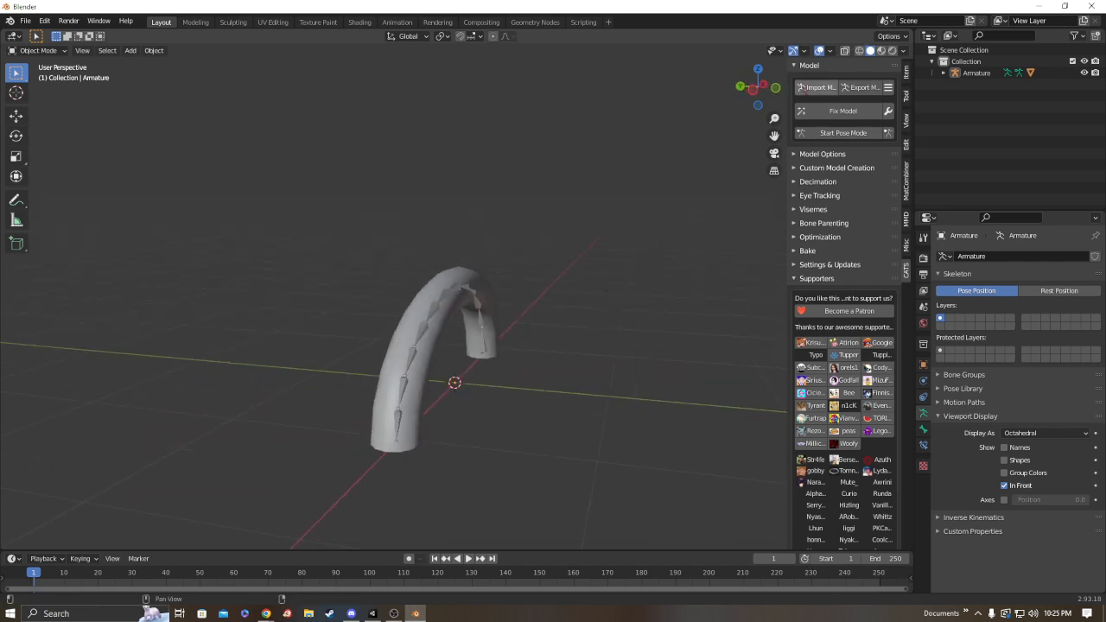
- Start pose mode in the front view and rotate Bone.003 clockwise by about 85 degrees
click(775, 88)
scroll(566, 341, up, 4)
scroll(632, 371, down, 2)
click(844, 133)
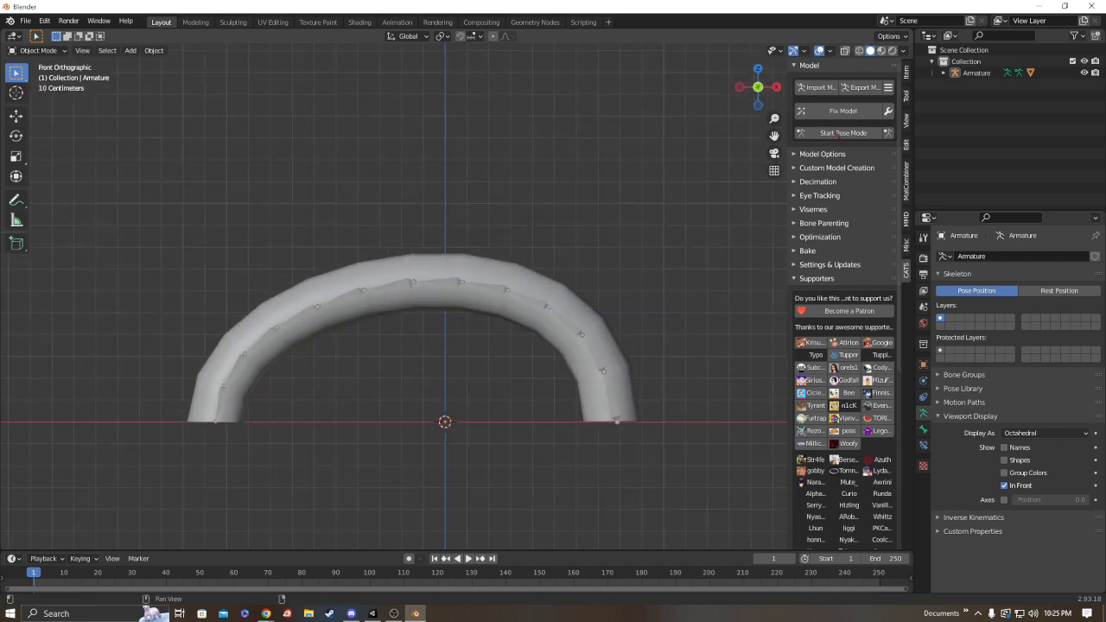
click(546, 302)
key(r)
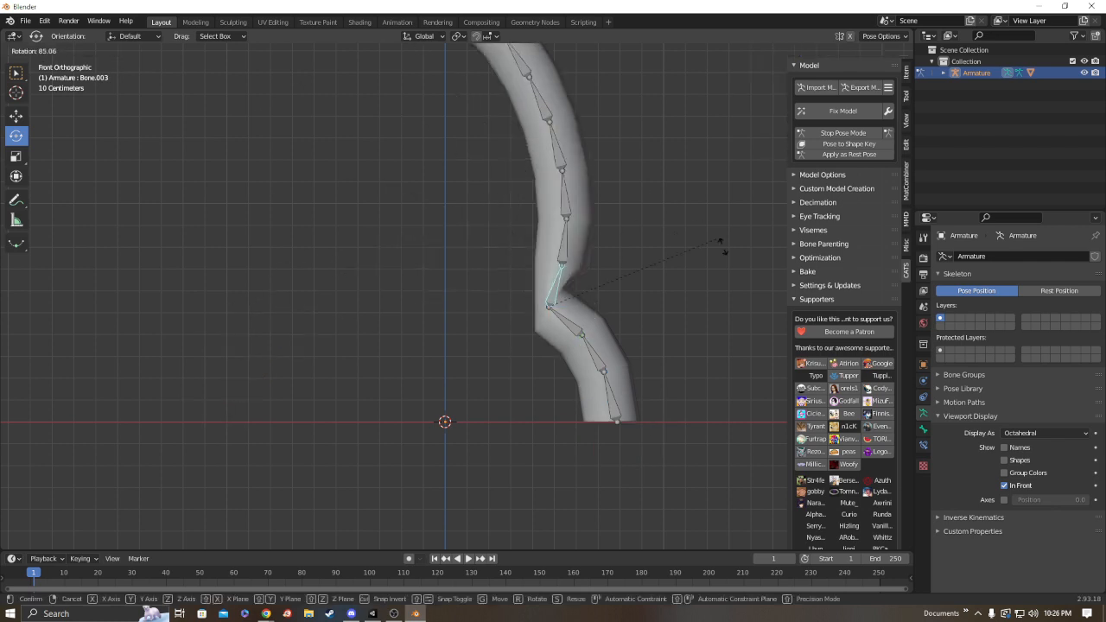
click(612, 278)
- Rotate Bone.004 and Bone.005 clockwise to bend the upper part of the tube outward, away from the world origin
click(572, 244)
scroll(574, 244, down, 1)
shift+middle_drag(574, 244, 342, 261)
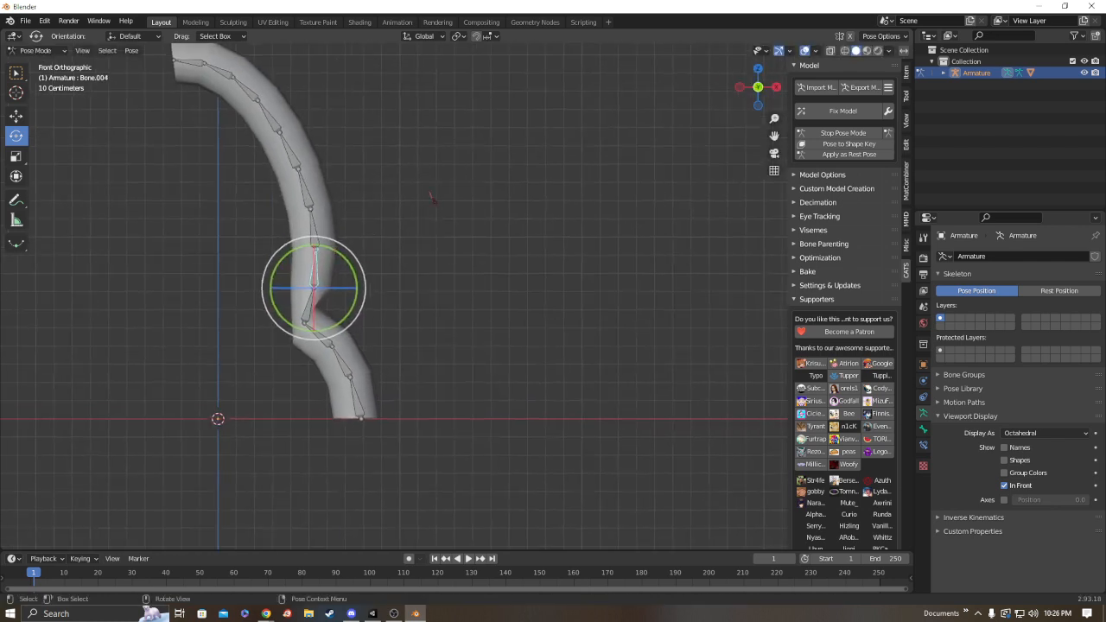
key(r)
click(387, 299)
click(360, 249)
key(r)
click(492, 348)
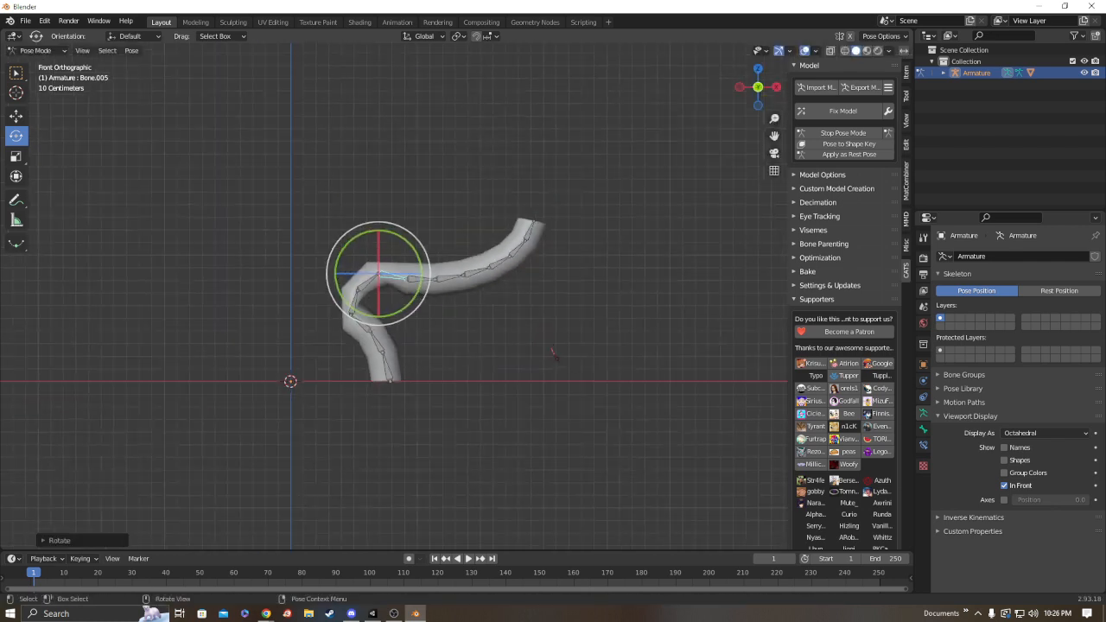
click(445, 349)
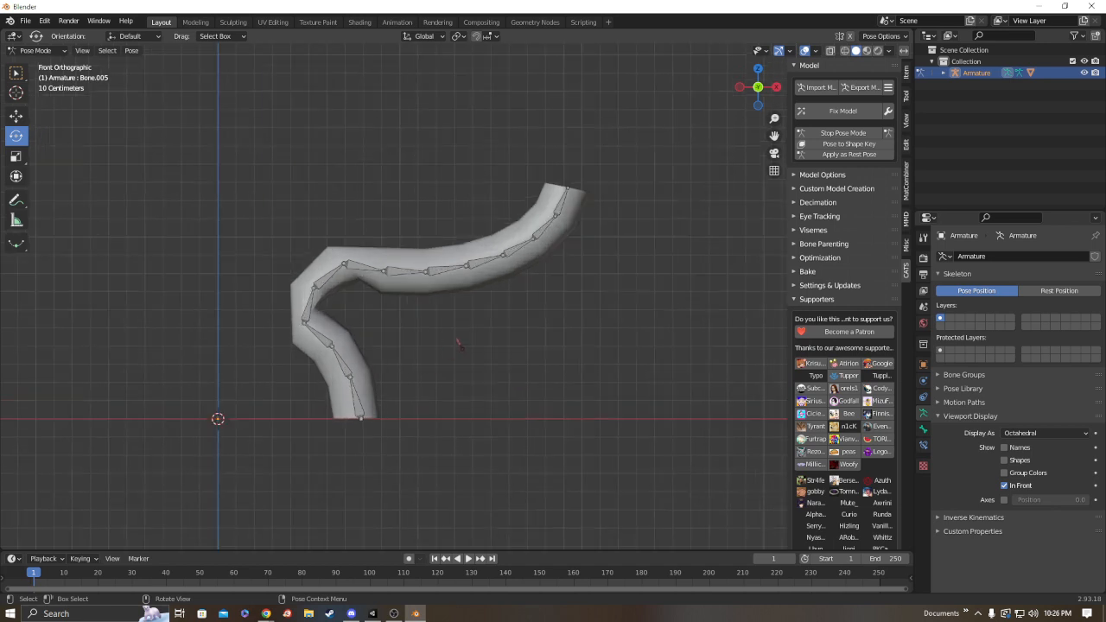